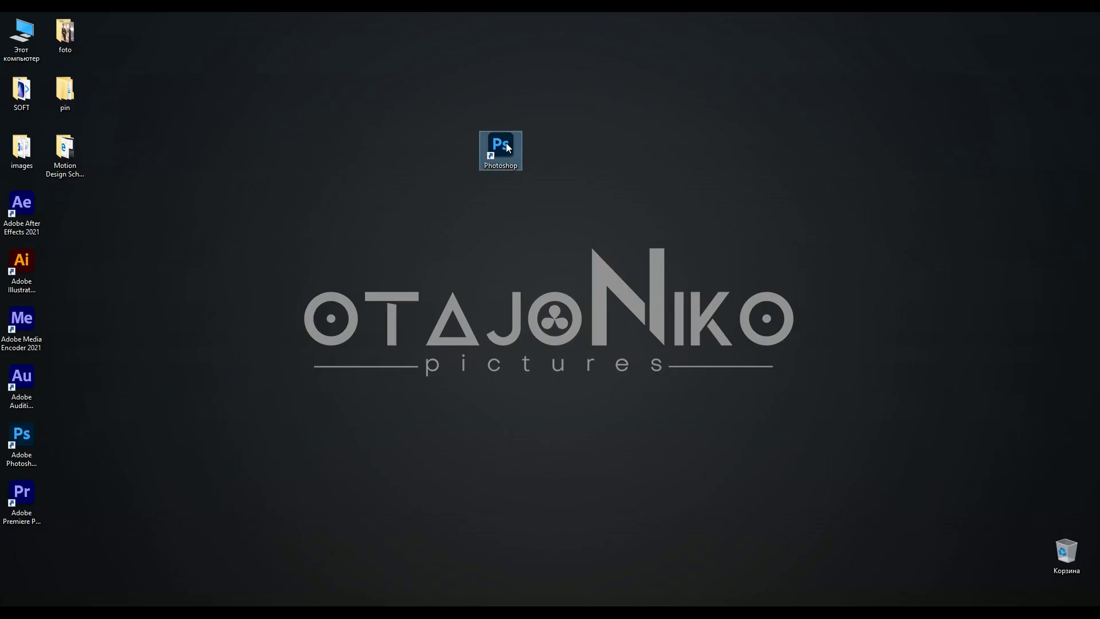
- Clear the desktop icon selection before launching Photoshop
{"action": "left_click", "coordinate": [572, 213]}
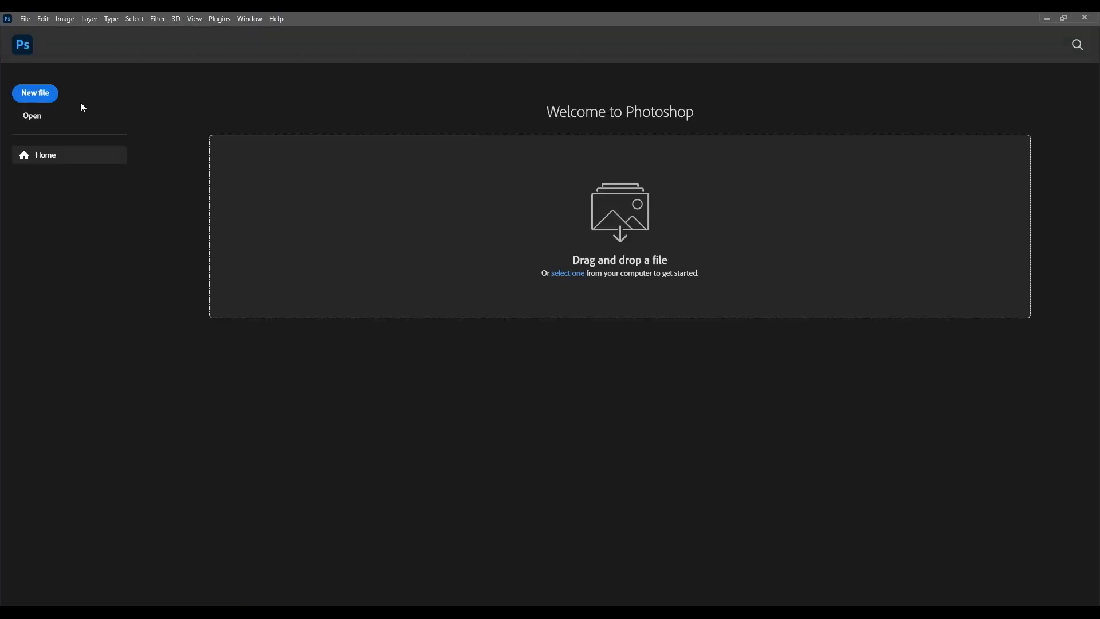
- Create a blank A4 document at 300 ppi (2480 x 3508 px)
{"action": "left_click", "coordinate": [36, 95]}
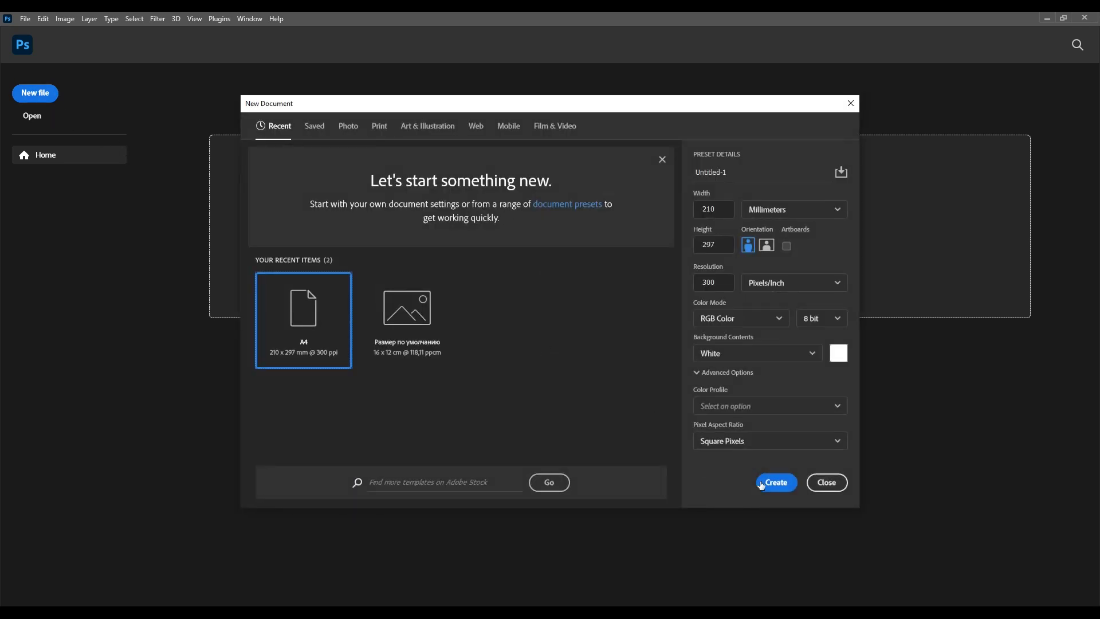
{"action": "left_click", "coordinate": [758, 480]}
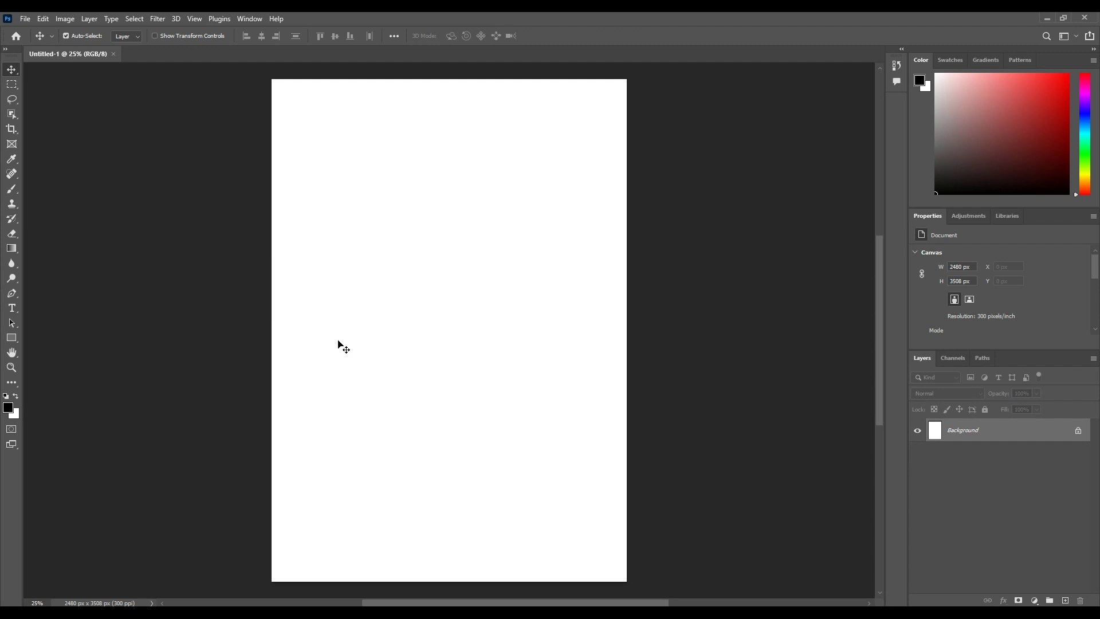
{"action": "scroll", "coordinate": [338, 344], "scroll_direction": "up", "scroll_amount": 1}
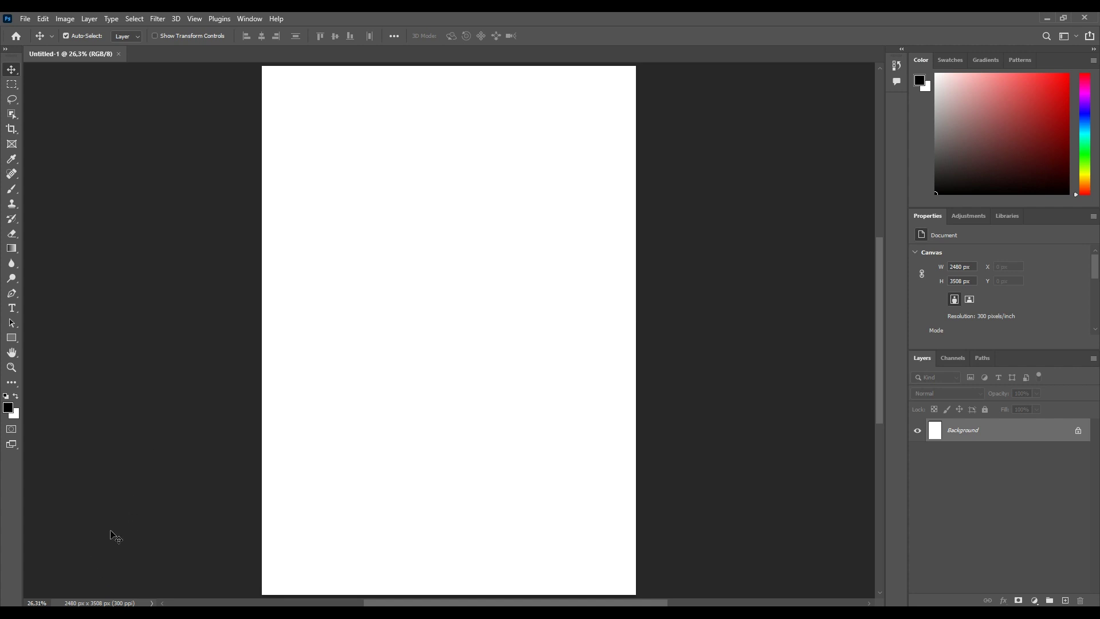
{"action": "left_click", "coordinate": [79, 599]}
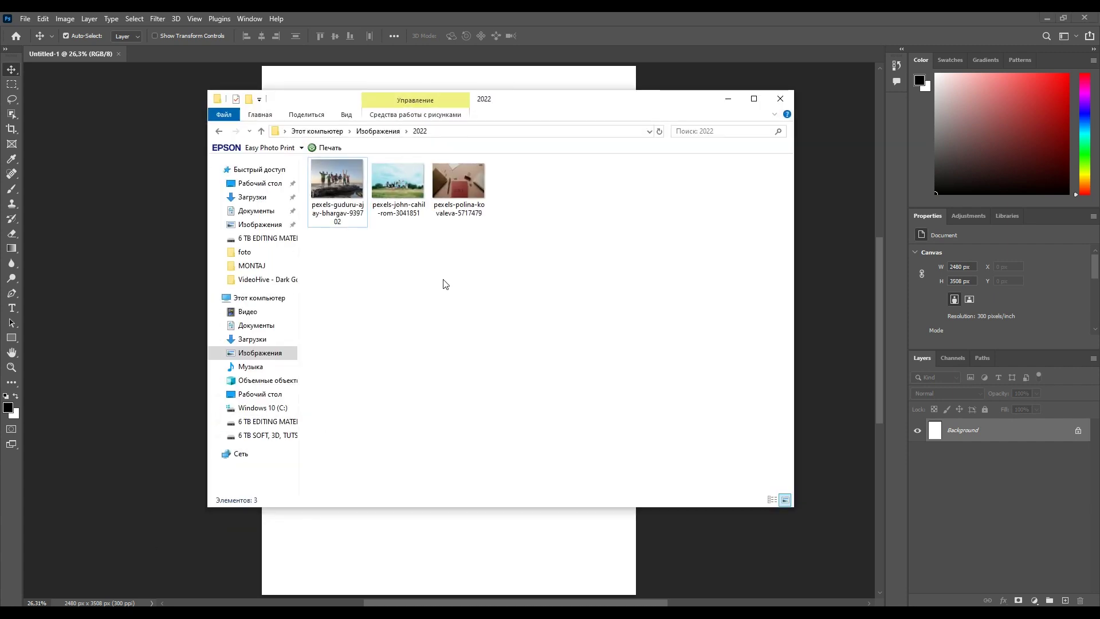
- Drag two photos from the 2022 folder into Photoshop and fit the notebook photo to the window
{"action": "left_click_drag", "start_coordinate": [490, 259], "coordinate": [370, 161]}
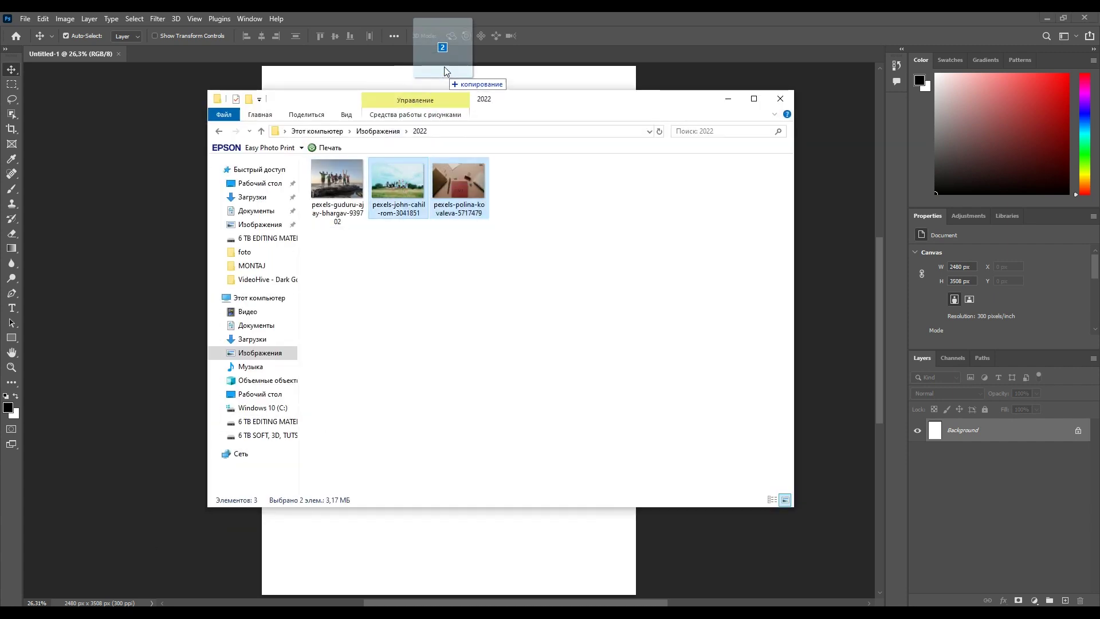
{"action": "left_click_drag", "start_coordinate": [339, 216], "coordinate": [442, 49]}
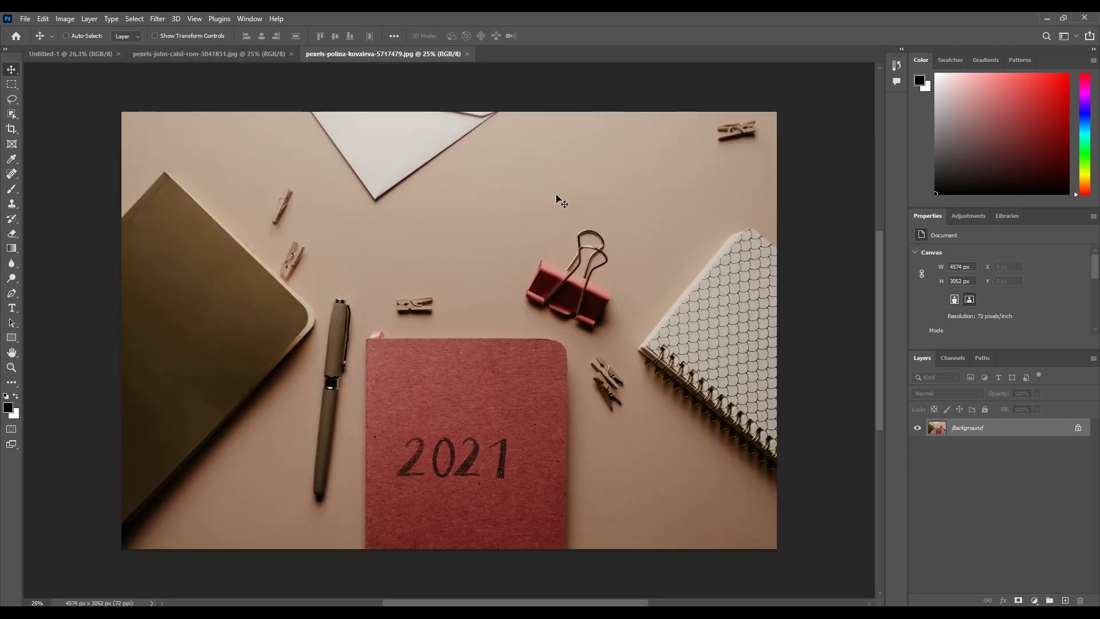
{"action": "key", "text": "ctrl+0"}
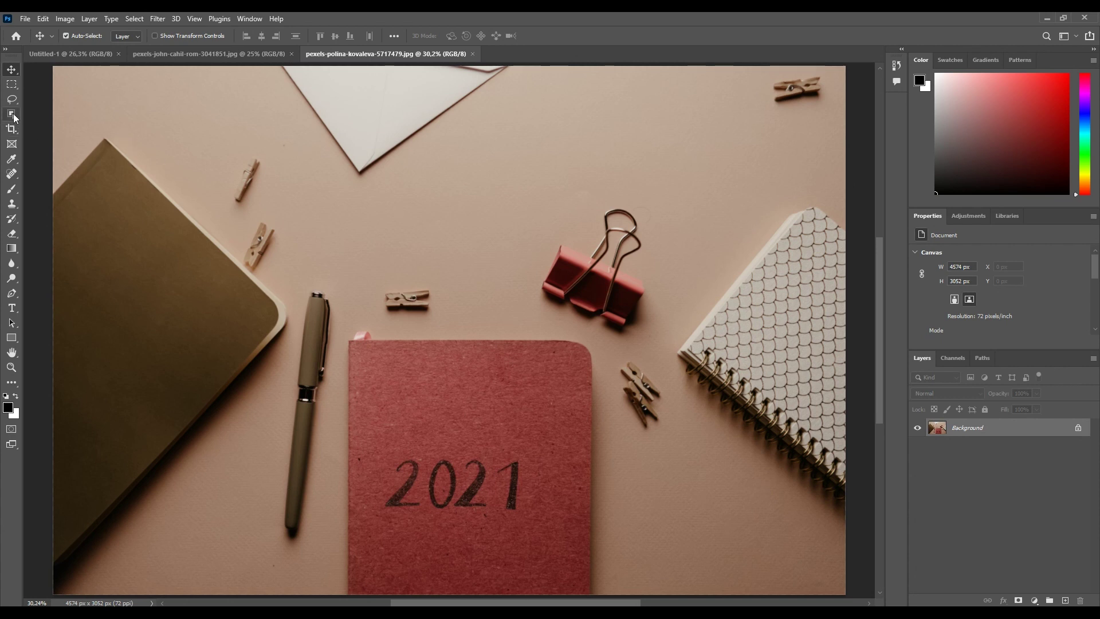
- Select the red 2021 notebook with Object Selection and add a layer mask
{"action": "left_click", "coordinate": [14, 118]}
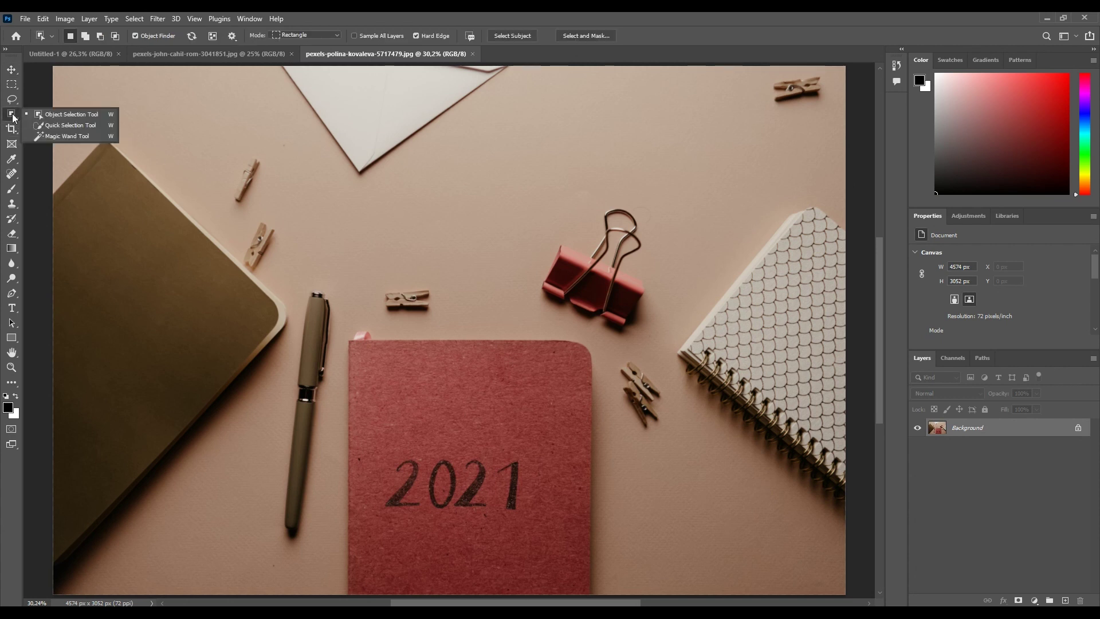
{"action": "left_click", "coordinate": [73, 116]}
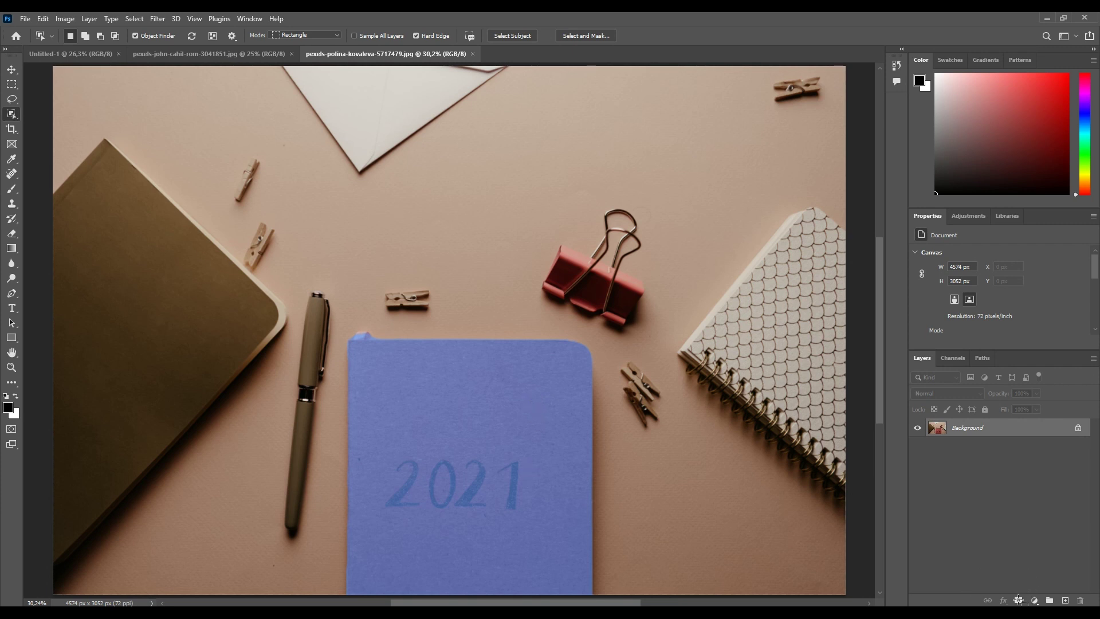
{"action": "left_click", "coordinate": [1018, 600]}
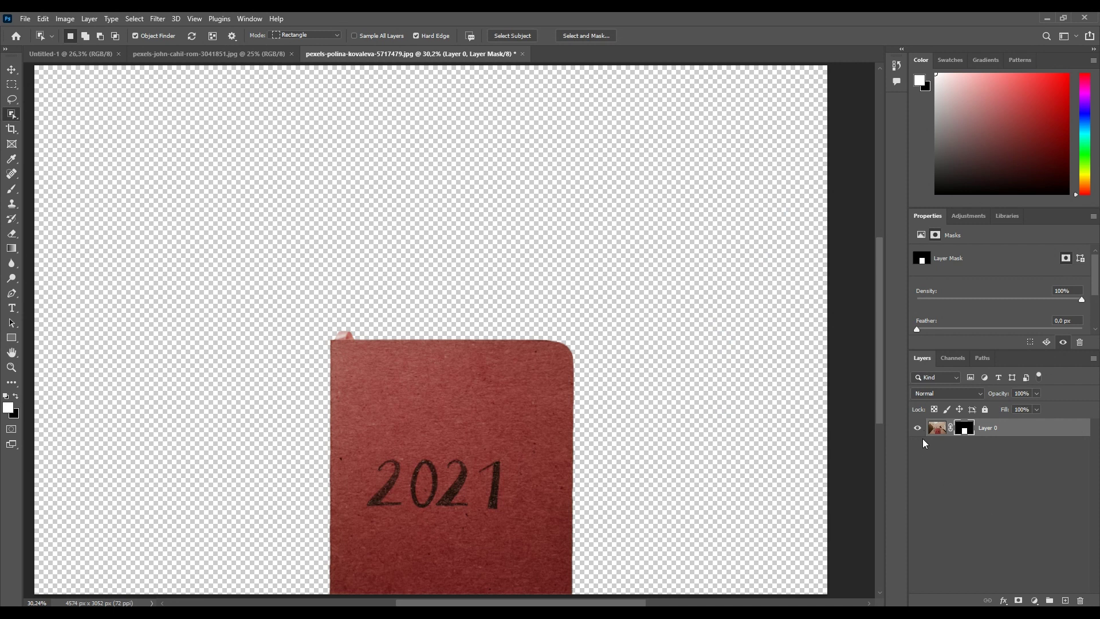
- Toggle the masked layer's visibility to check it, then delete the layer mask
{"action": "left_click", "coordinate": [918, 428]}
{"action": "left_click", "coordinate": [918, 428]}
{"action": "left_click", "coordinate": [918, 428]}
{"action": "left_click", "coordinate": [919, 428]}
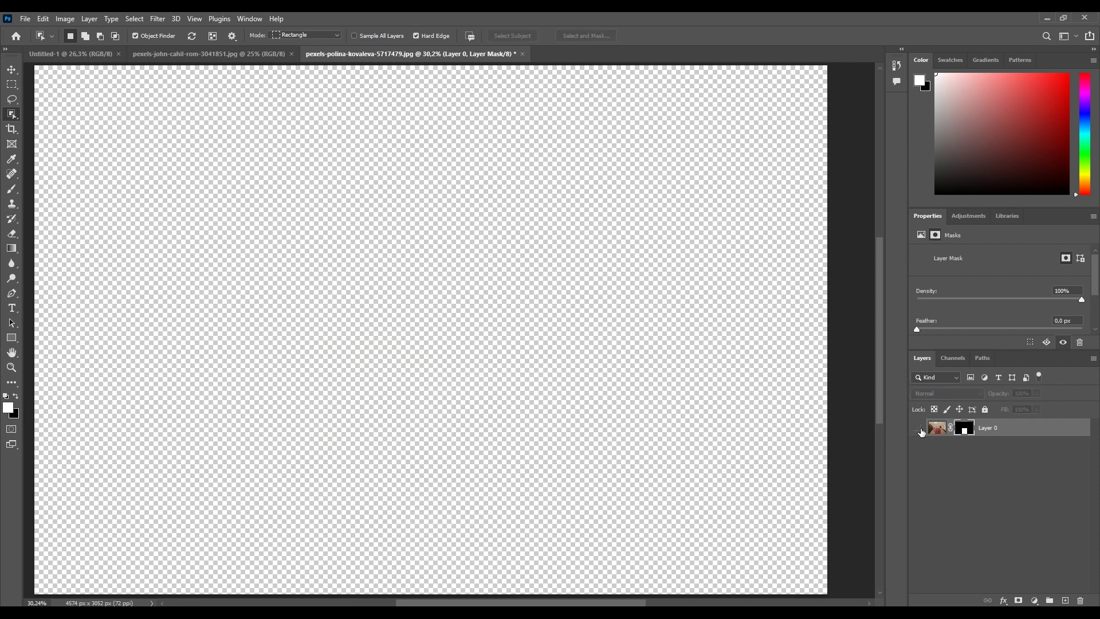
{"action": "left_click", "coordinate": [919, 428]}
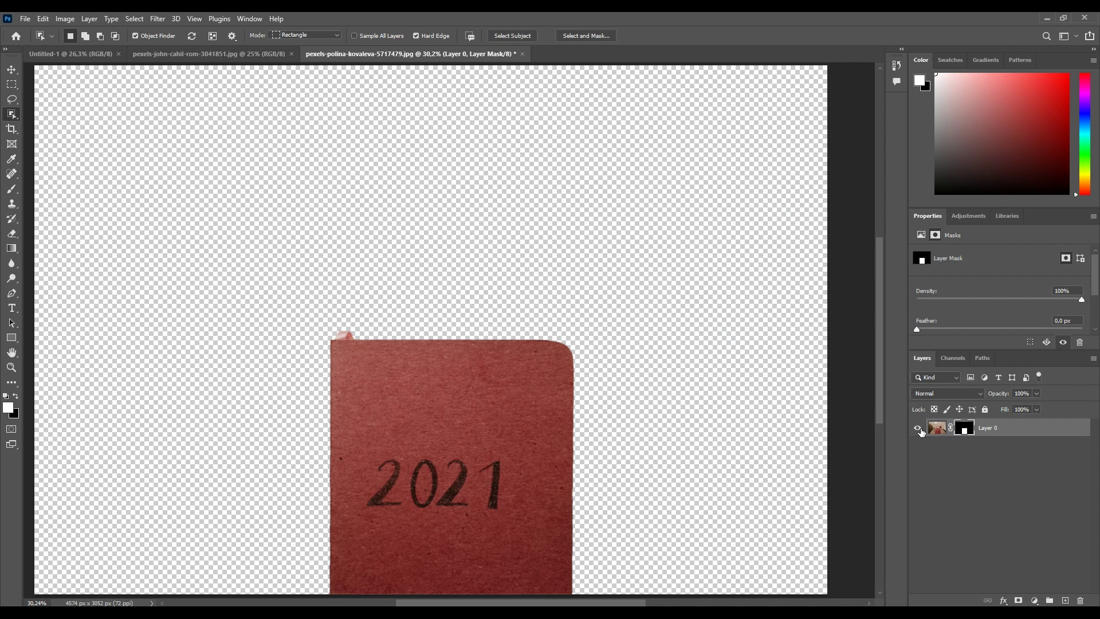
{"action": "right_click", "coordinate": [965, 431]}
{"action": "left_click", "coordinate": [981, 449]}
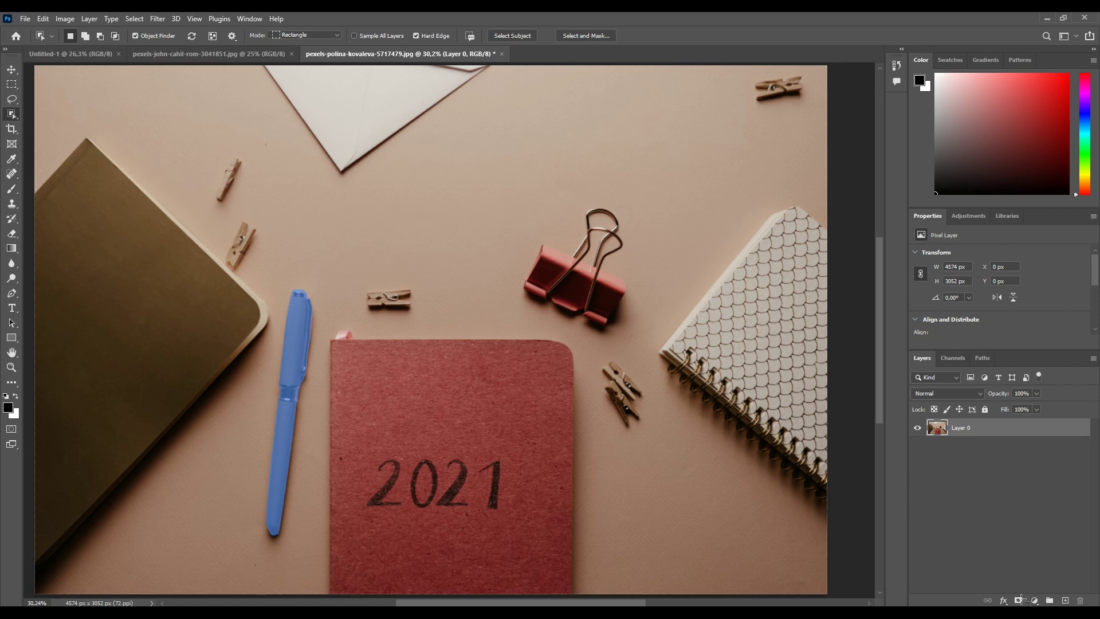
- Add a layer mask isolating the pen and zoom in to inspect it
{"action": "left_click", "coordinate": [1019, 599]}
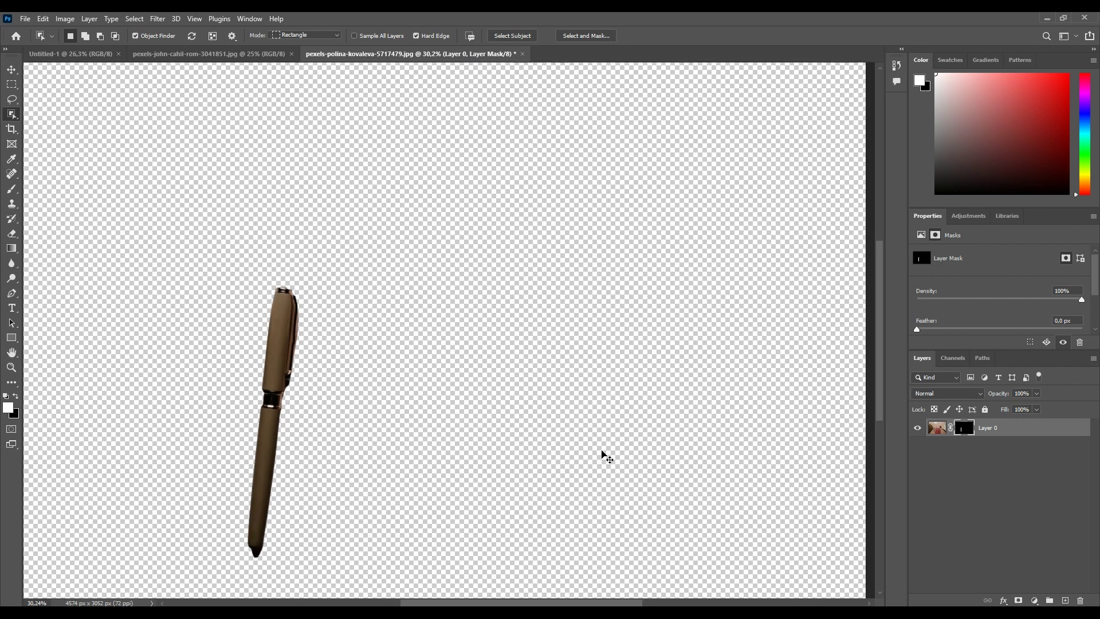
{"action": "key", "text": "ctrl+plus"}
{"action": "key", "text": "ctrl+plus"}
{"action": "key", "text": "ctrl+plus"}
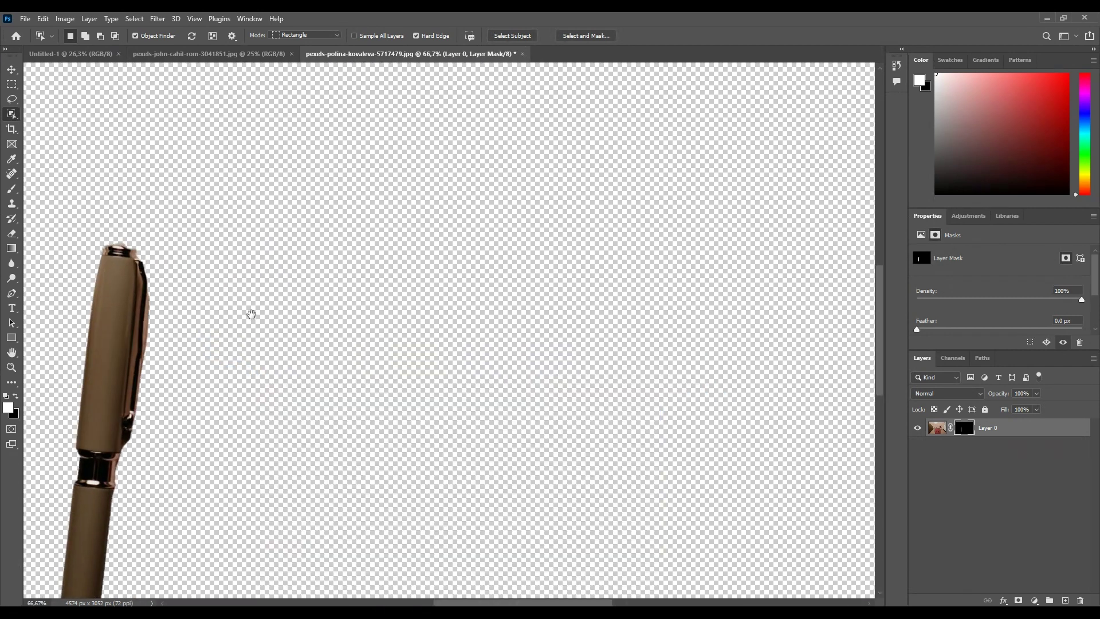
{"action": "left_click_drag", "start_coordinate": [250, 315], "coordinate": [447, 225]}
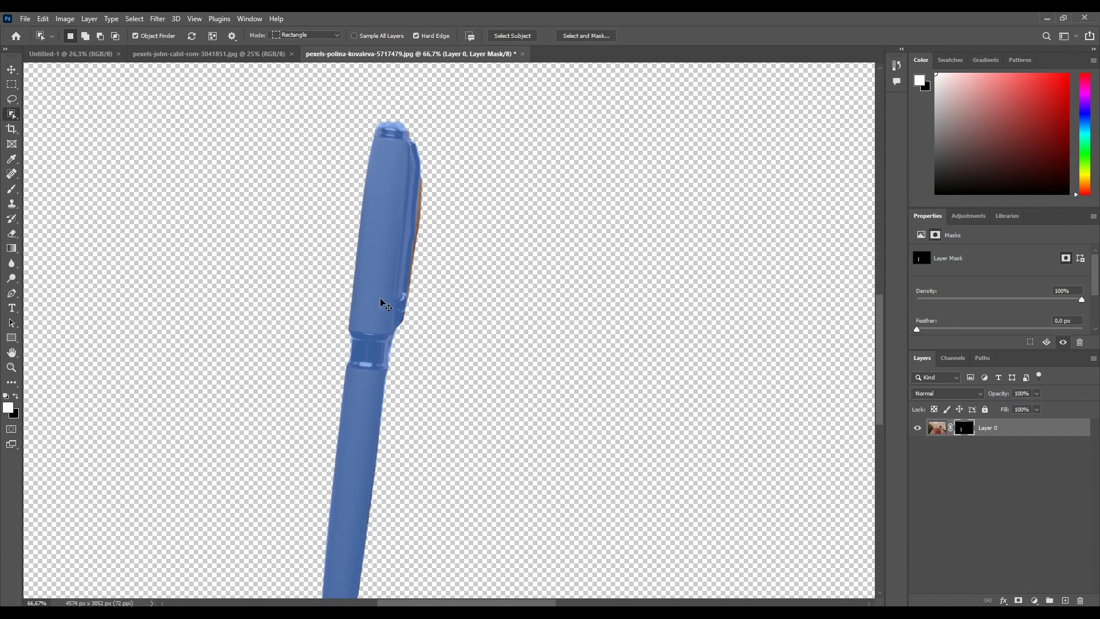
{"action": "key", "text": "ctrl+0"}
{"action": "left_click", "coordinate": [227, 54]}
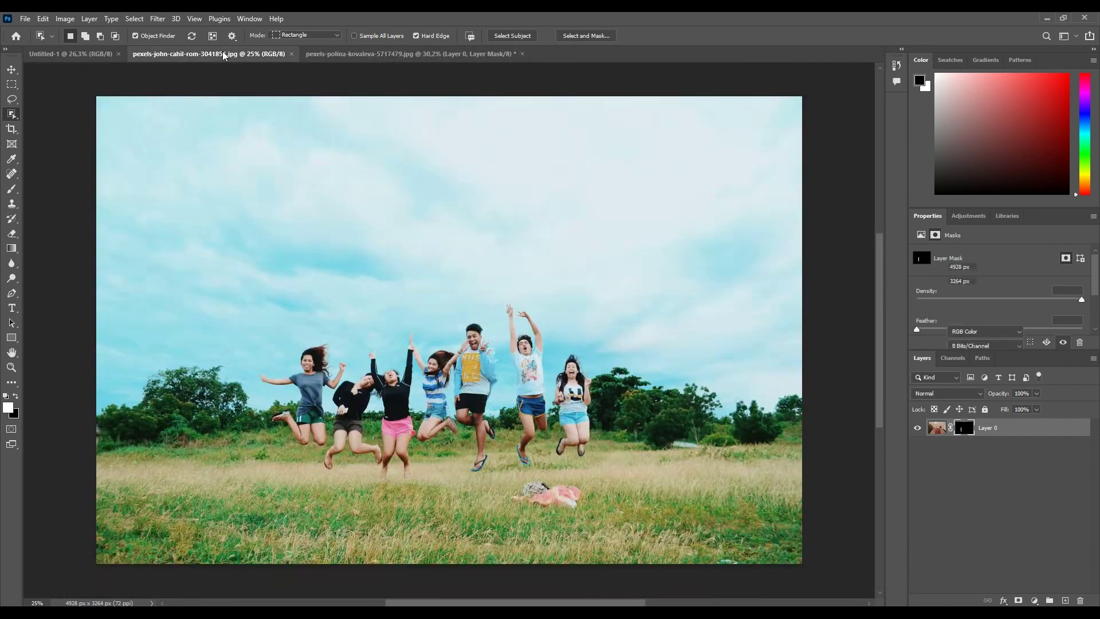
- Mask the jumping-friends photo so only the man in the white shirt shows
{"action": "left_click", "coordinate": [396, 54]}
{"action": "left_click", "coordinate": [226, 54]}
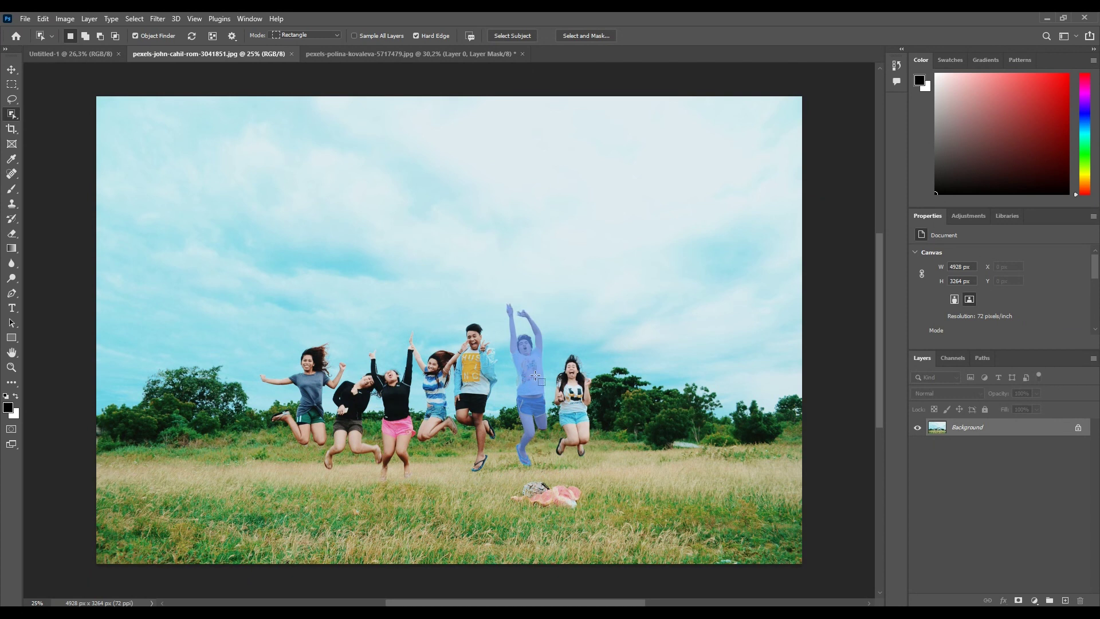
{"action": "left_click", "coordinate": [523, 453]}
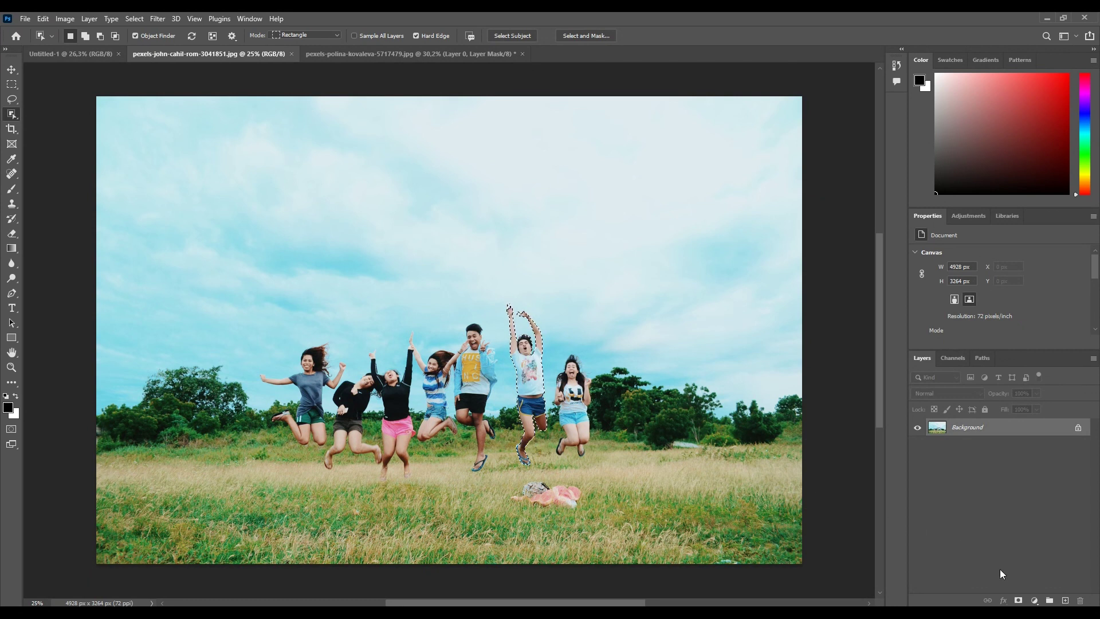
{"action": "left_click", "coordinate": [1019, 600]}
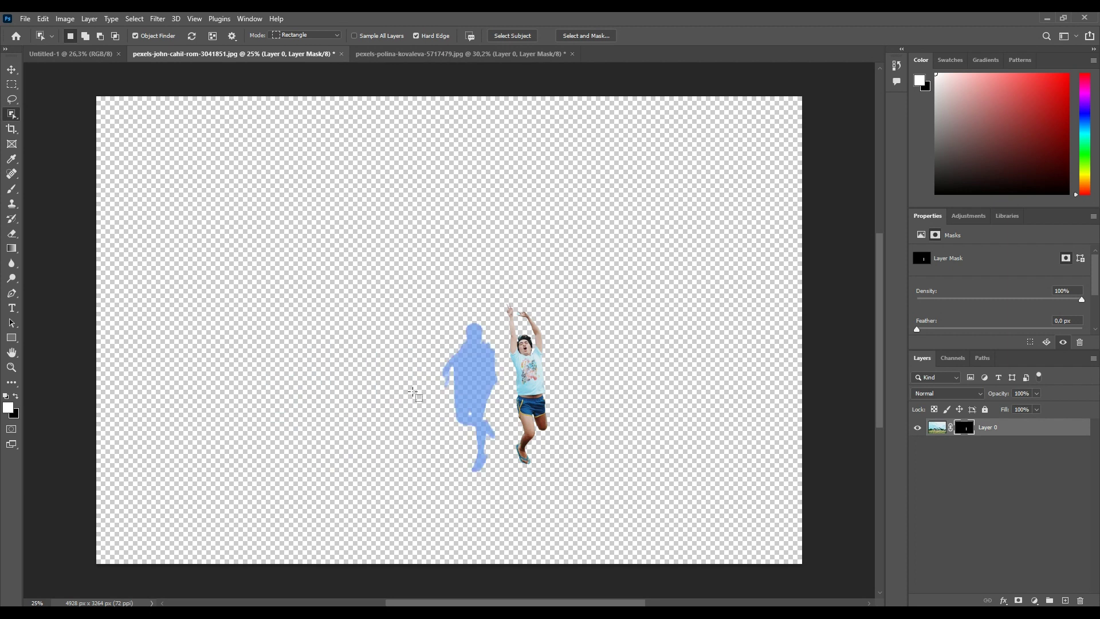
- Delete that layer mask to restore the full jumping-friends photo
{"action": "right_click", "coordinate": [966, 430]}
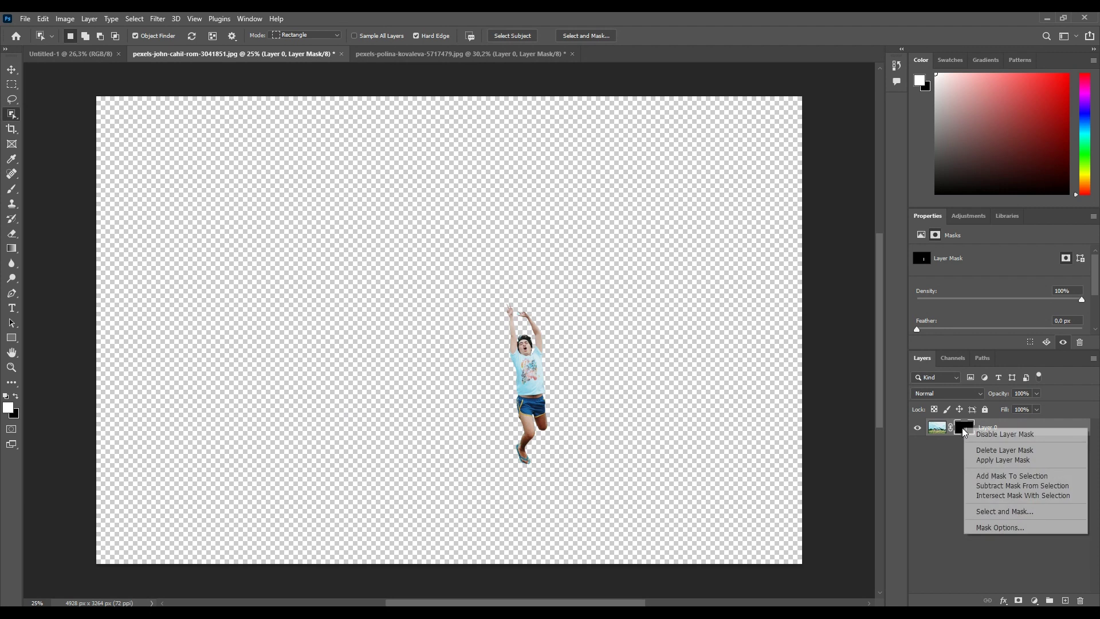
{"action": "left_click", "coordinate": [993, 451]}
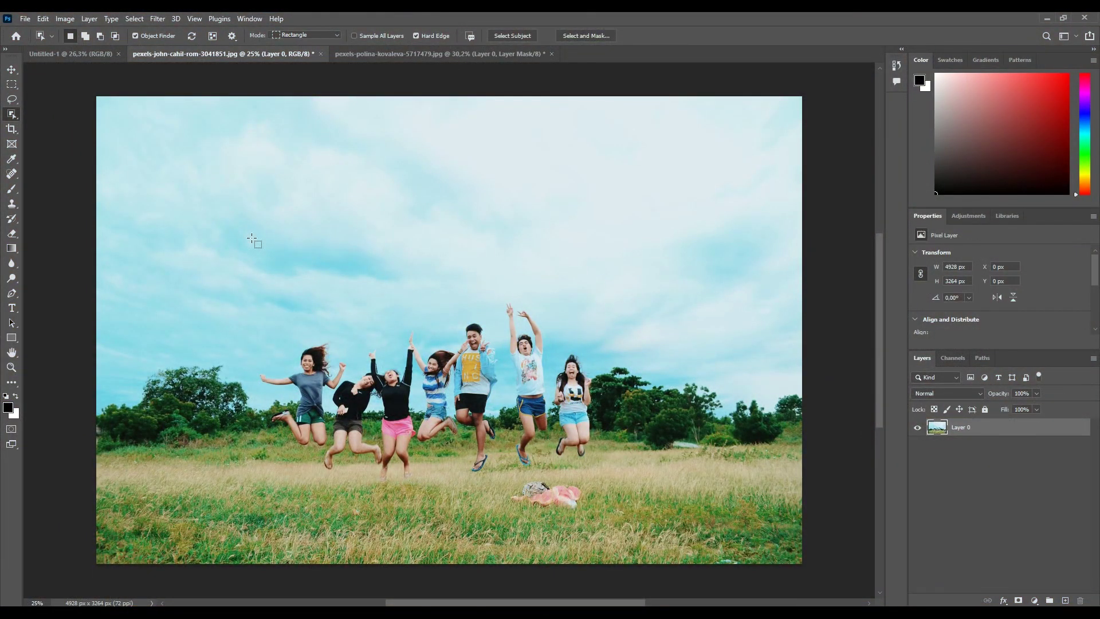
{"action": "key", "text": "ctrl+0"}
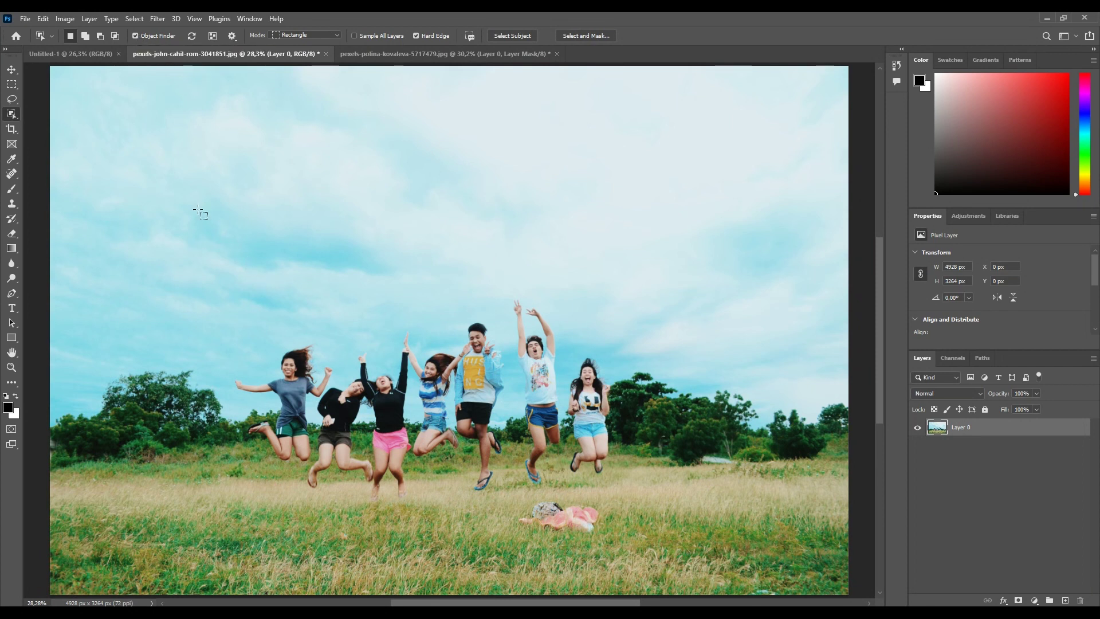
- Turn on Show All Objects to tint every detected object blue
{"action": "left_click", "coordinate": [212, 37]}
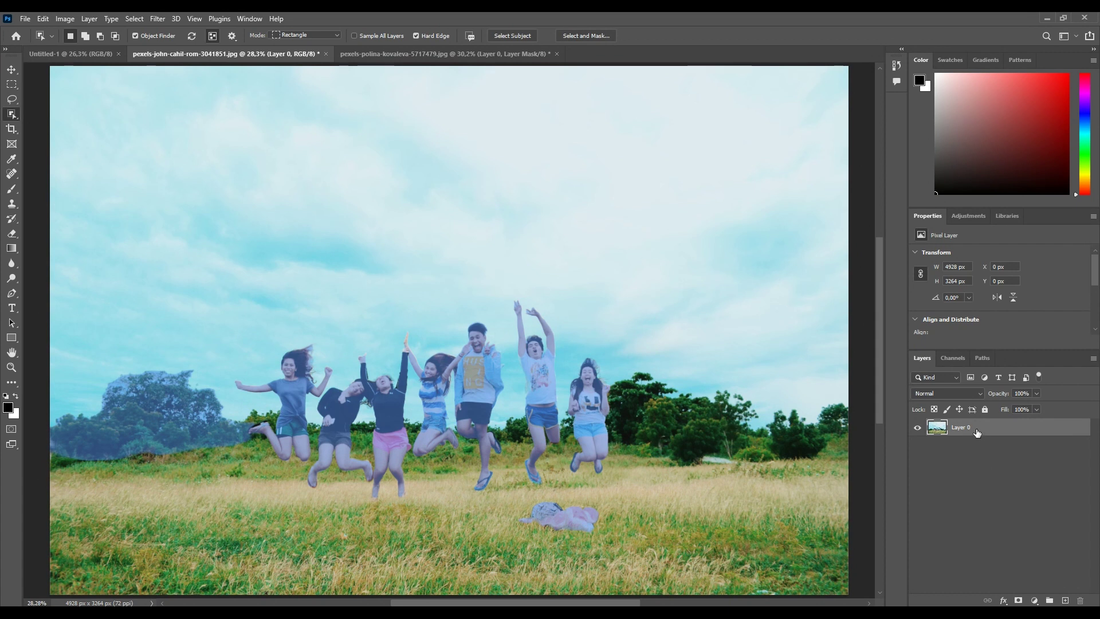
- Mask all detected objects in Layer 0 into separate object layers, undoing stray duplicates
{"action": "right_click", "coordinate": [954, 427]}
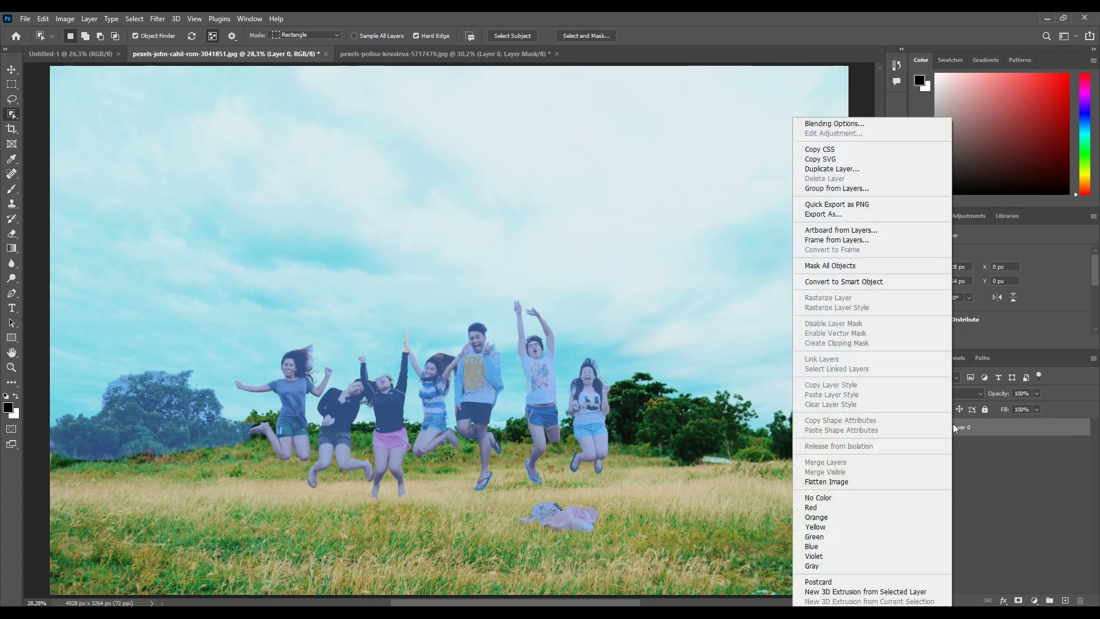
{"action": "left_click", "coordinate": [824, 266]}
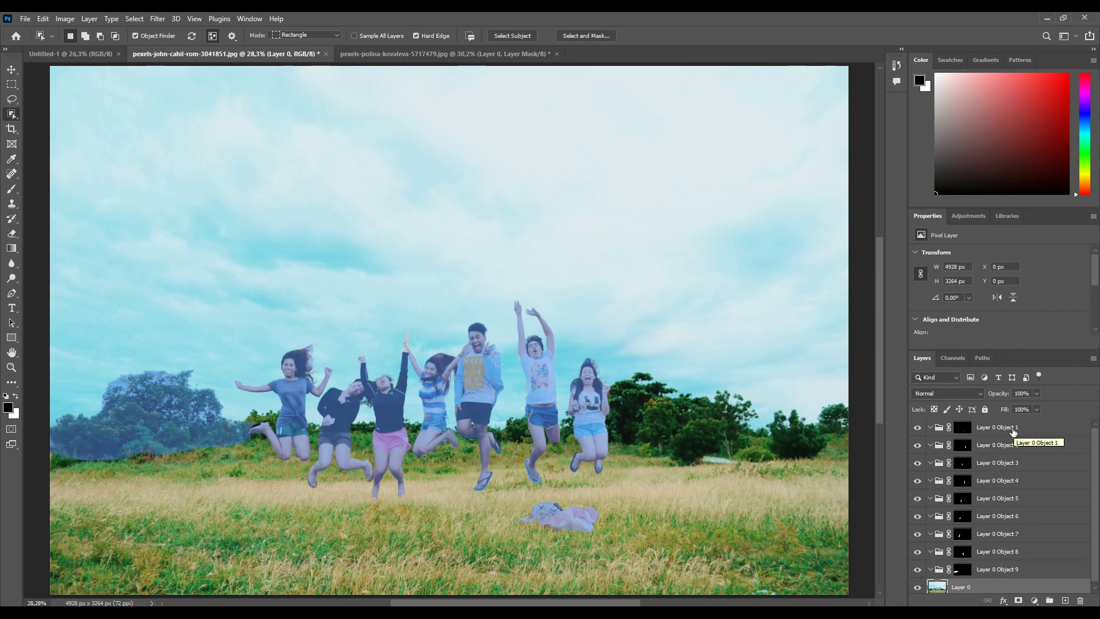
{"action": "scroll", "coordinate": [969, 585], "scroll_direction": "down", "scroll_amount": 1}
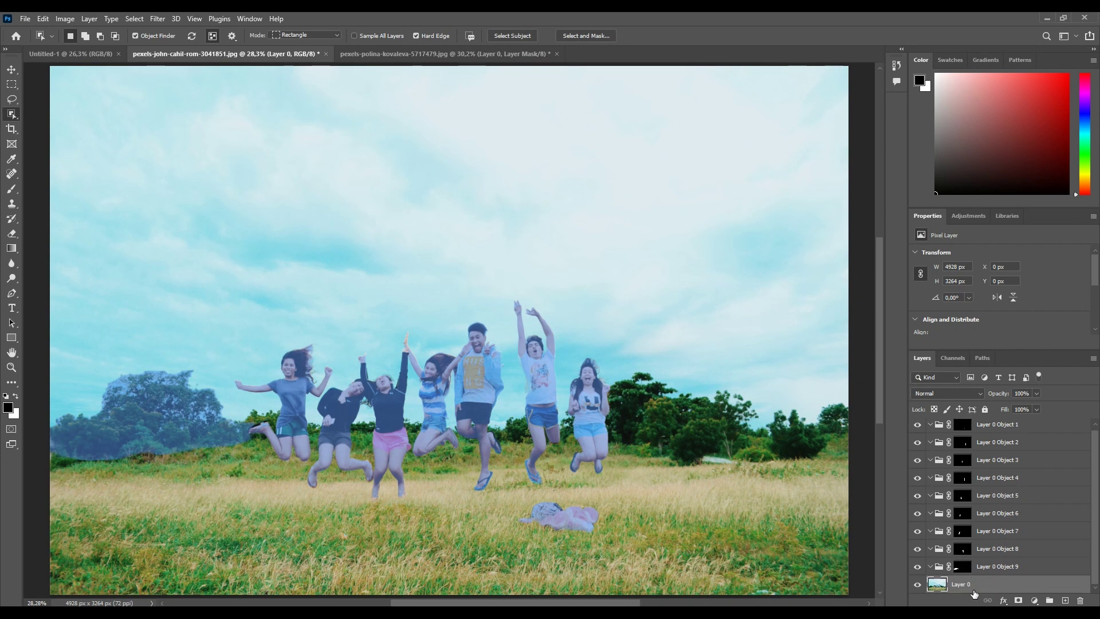
{"action": "left_click_drag", "start_coordinate": [974, 588], "coordinate": [974, 561]}
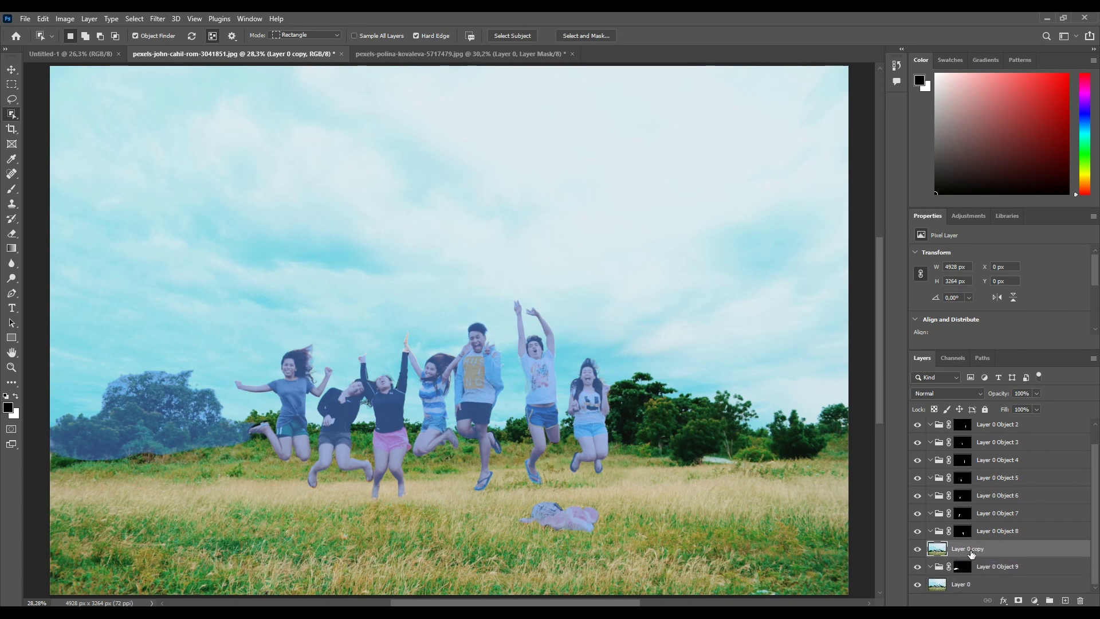
{"action": "left_click_drag", "start_coordinate": [973, 549], "coordinate": [970, 491]}
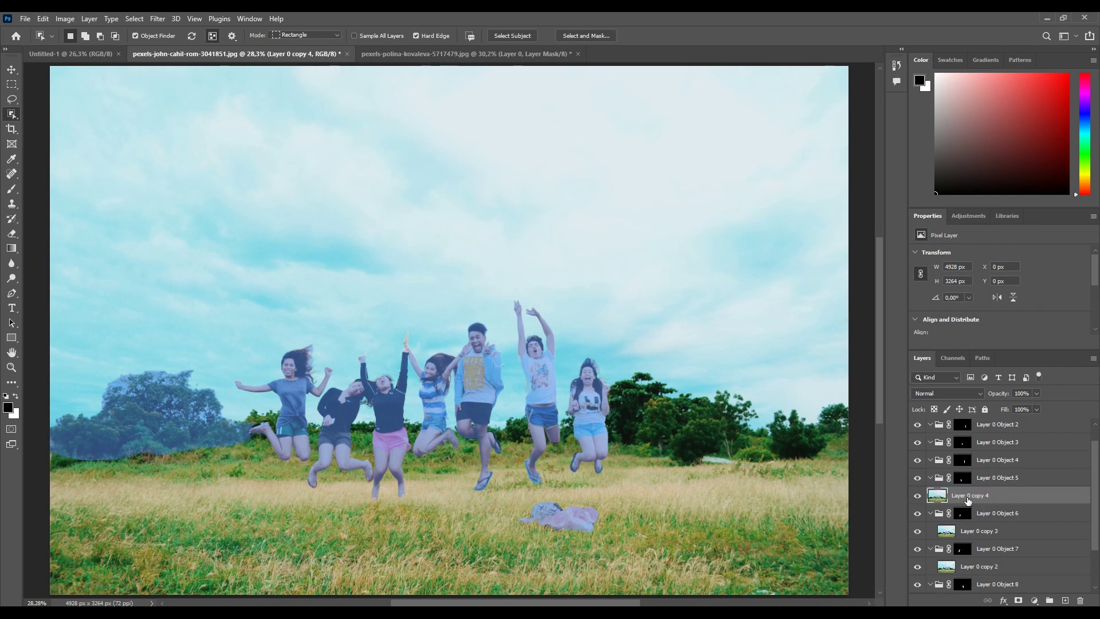
{"action": "key", "text": "ctrl+z"}
{"action": "key", "text": "ctrl+z"}
{"action": "key", "text": "ctrl+z"}
{"action": "key", "text": "ctrl+z"}
- Toggle visibility of the jumping girl, yellow-shirt man and pink-shorts girl layers
{"action": "left_click", "coordinate": [917, 552]}
{"action": "left_click", "coordinate": [916, 553]}
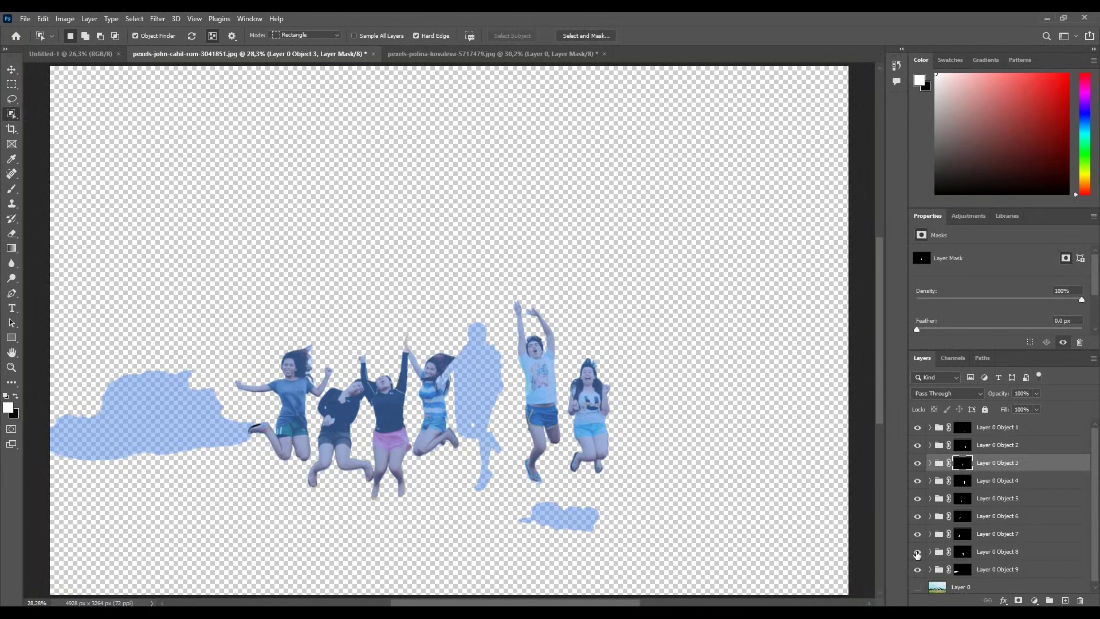
{"action": "left_click", "coordinate": [917, 552]}
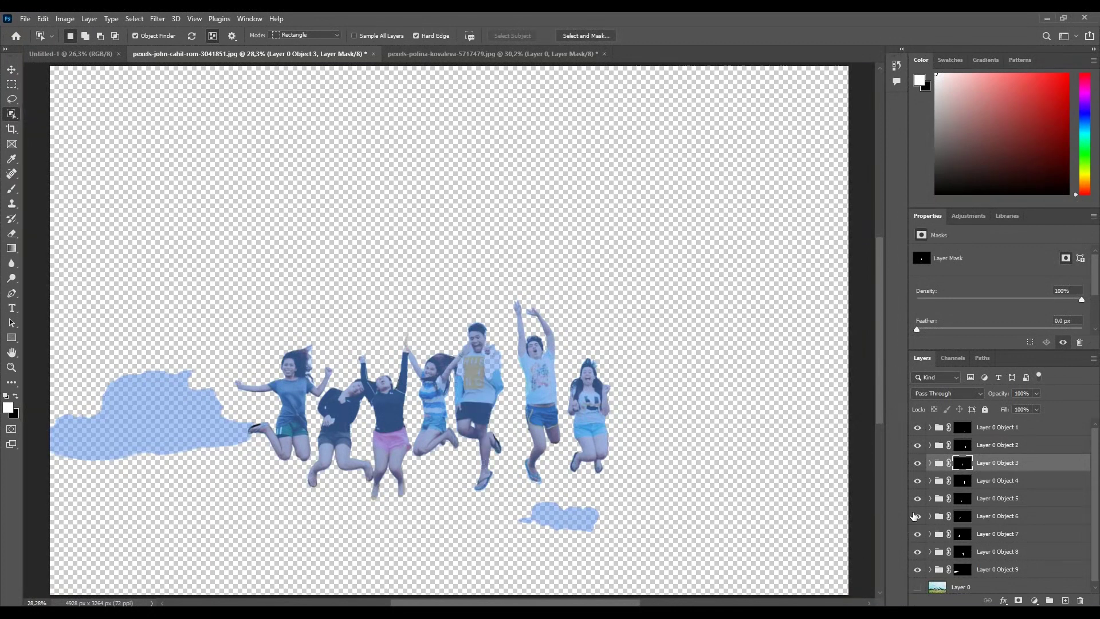
{"action": "left_click", "coordinate": [916, 498]}
{"action": "left_click", "coordinate": [917, 498]}
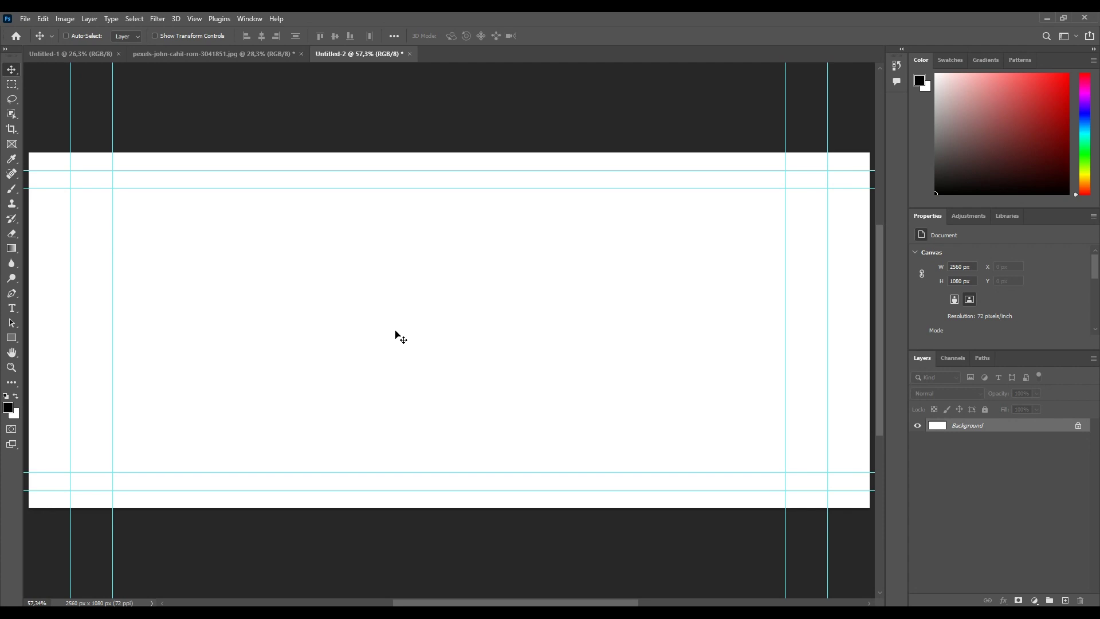
- Paste the canyon hiker illustration as layers, keeping its clipping mask as a vector mask
{"action": "key", "text": "ctrl+v"}
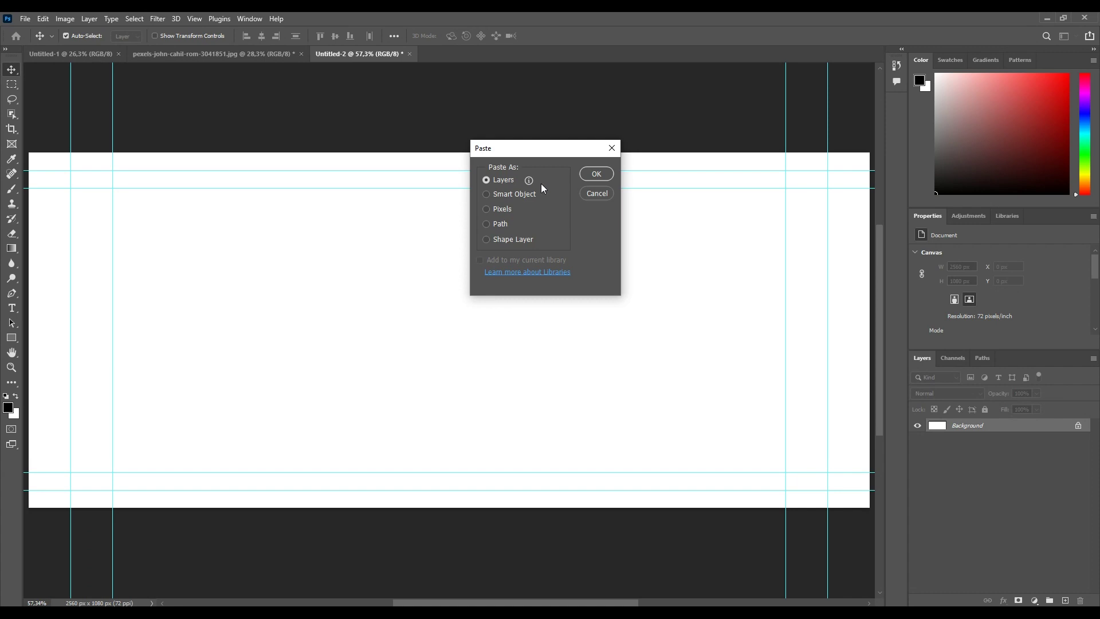
{"action": "left_click", "coordinate": [587, 178]}
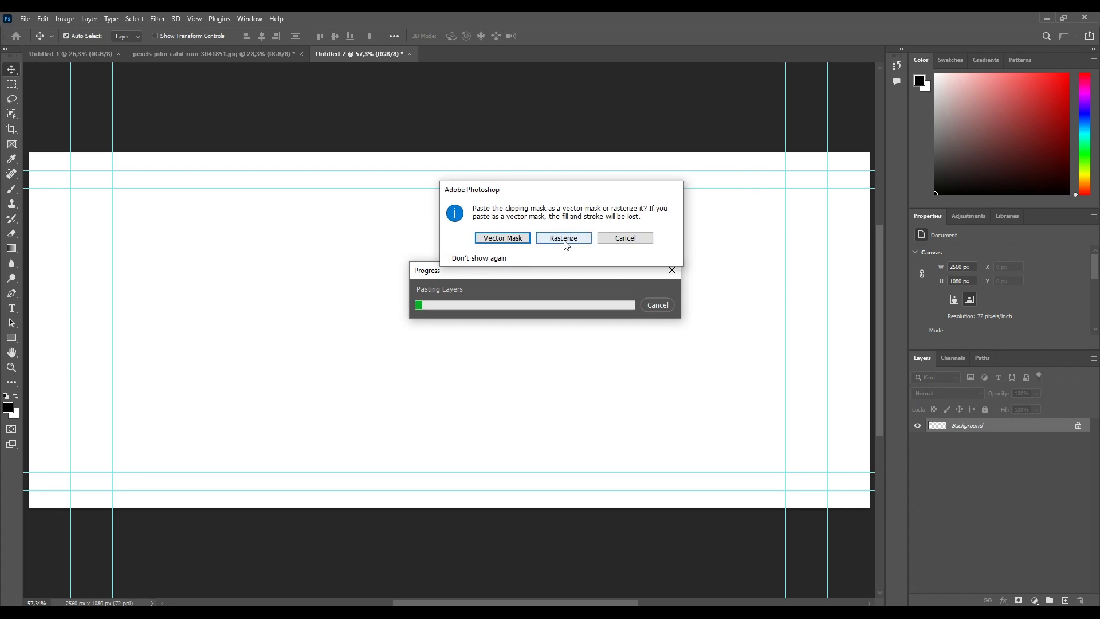
{"action": "left_click", "coordinate": [523, 238]}
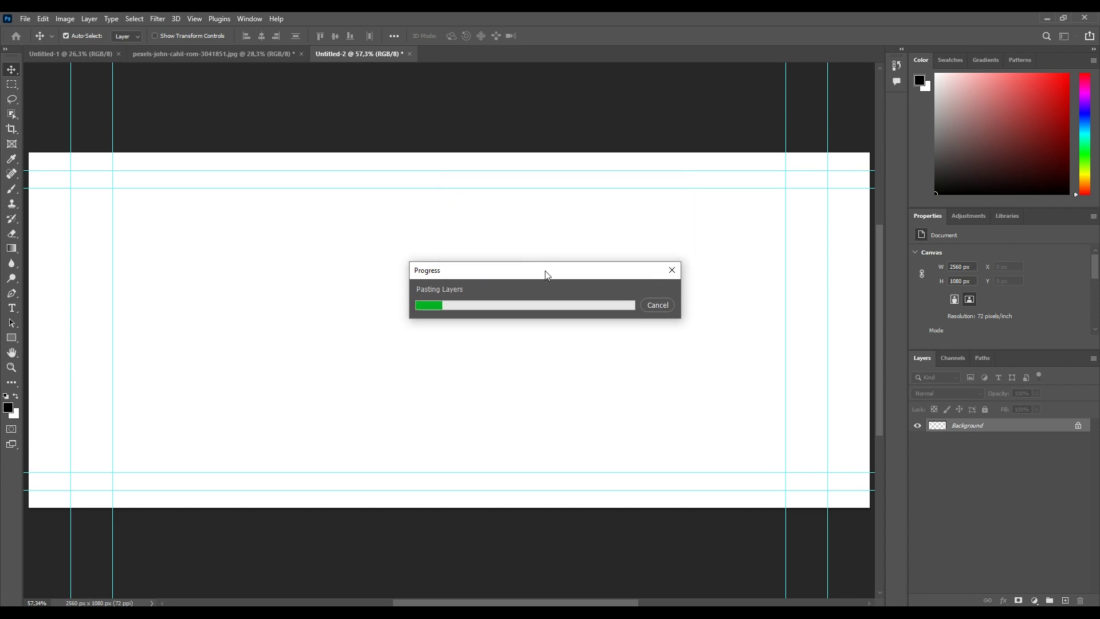
{"action": "left_click", "coordinate": [499, 238]}
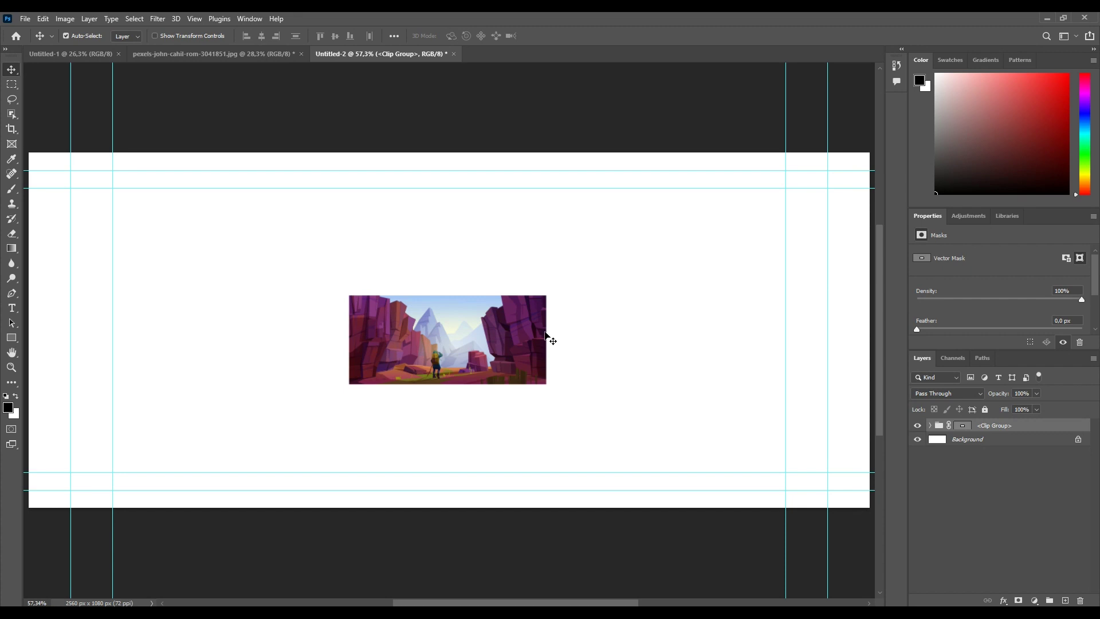
{"action": "key", "text": "ctrl"}
- Scale the canyon clip group to about 369% and centre it across the banner guides
{"action": "key", "text": "ctrl+t"}
{"action": "mouse_move", "coordinate": [477, 341]}
{"action": "left_mouse_down"}
{"action": "mouse_move", "coordinate": [191, 425]}
{"action": "mouse_move", "coordinate": [201, 444]}
{"action": "left_mouse_up"}
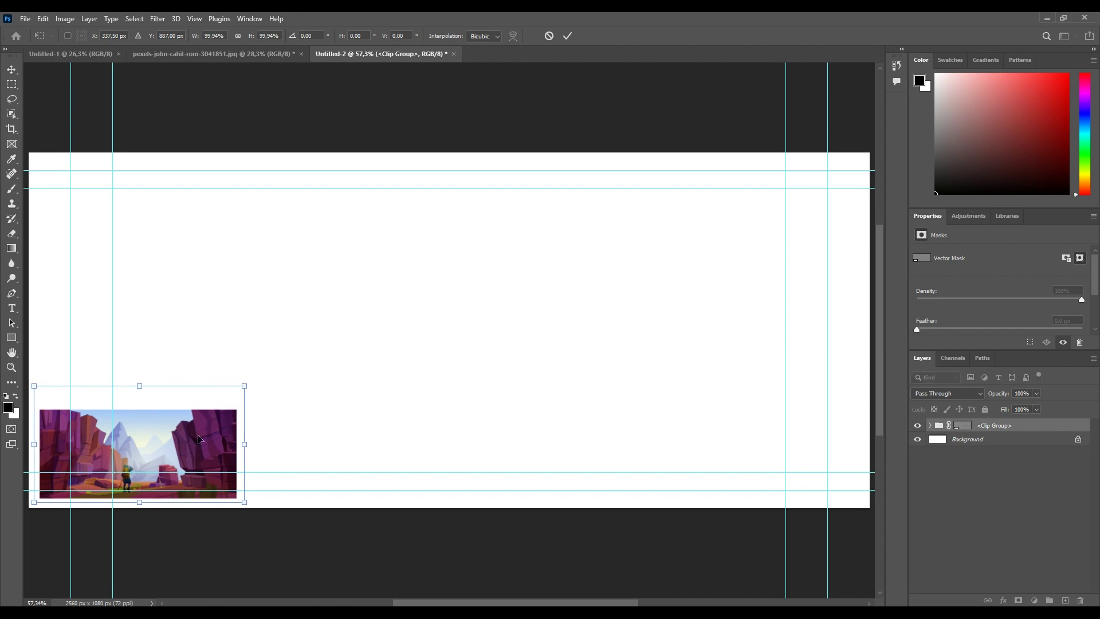
{"action": "mouse_move", "coordinate": [245, 385]}
{"action": "left_mouse_down"}
{"action": "mouse_move", "coordinate": [337, 367]}
{"action": "mouse_move", "coordinate": [844, 199]}
{"action": "mouse_move", "coordinate": [658, 207]}
{"action": "left_mouse_up"}
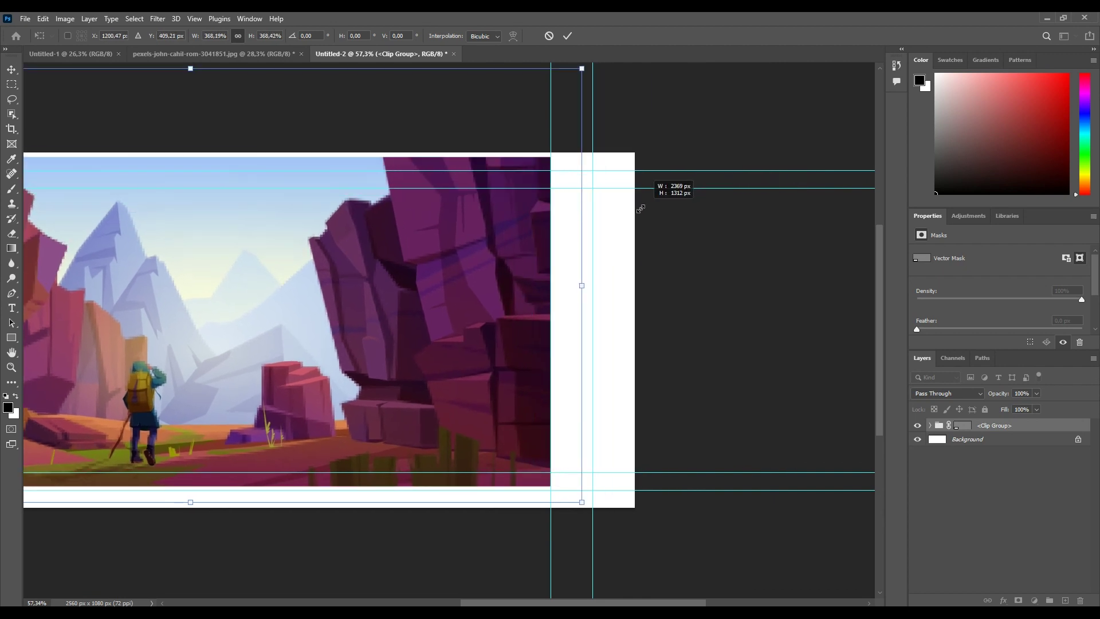
{"action": "left_click_drag", "start_coordinate": [657, 207], "coordinate": [658, 207]}
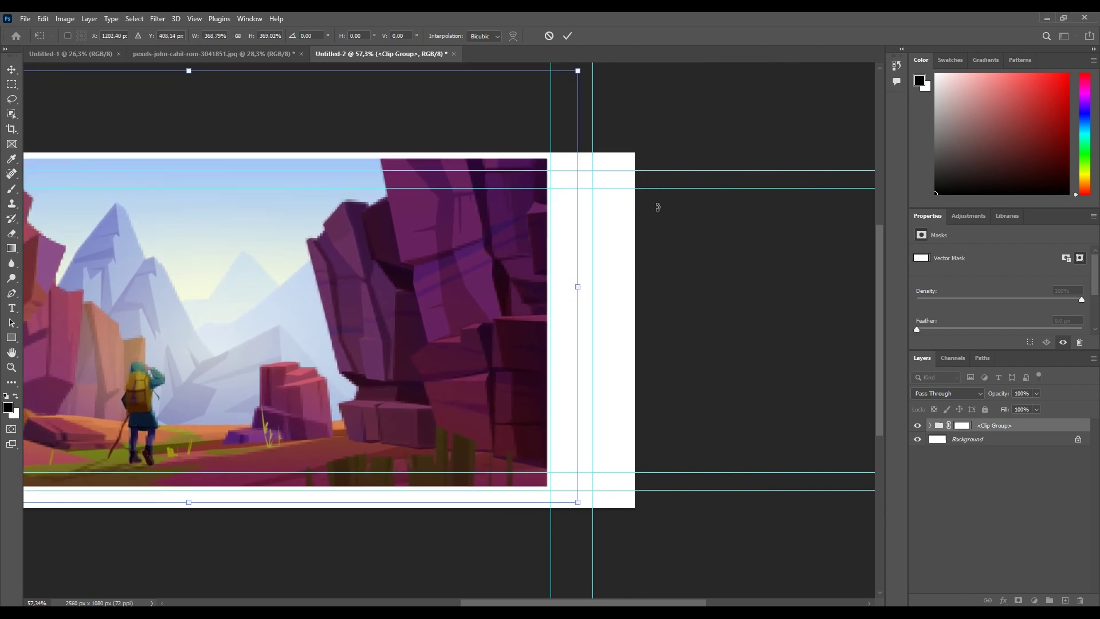
{"action": "key", "text": "ctrl+0"}
{"action": "mouse_move", "coordinate": [540, 268]}
{"action": "left_mouse_down"}
{"action": "mouse_move", "coordinate": [560, 273]}
{"action": "mouse_move", "coordinate": [547, 276]}
{"action": "left_mouse_up"}
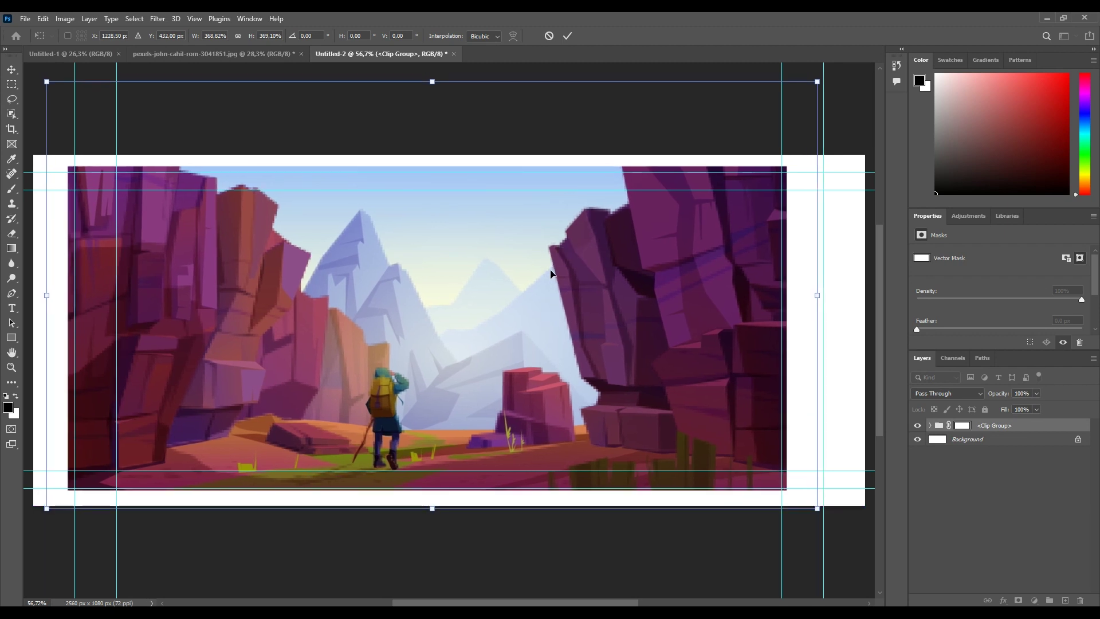
{"action": "key", "text": "Return"}
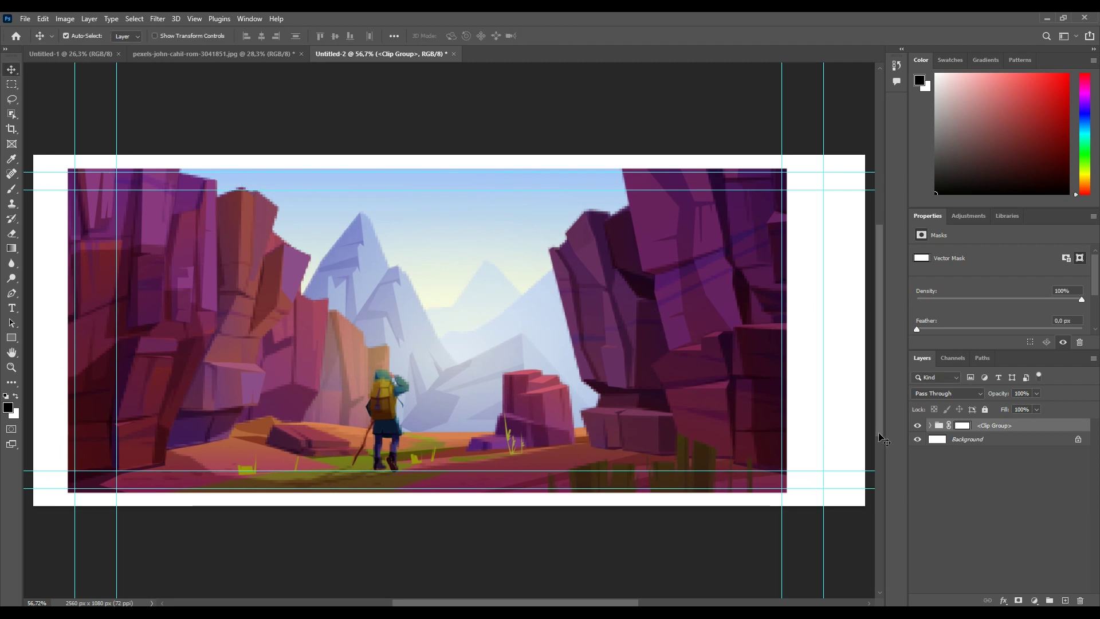
- Expand the illustration's Clip Group and toggle the foreground ground and left-middle rock layers
{"action": "left_click", "coordinate": [930, 425]}
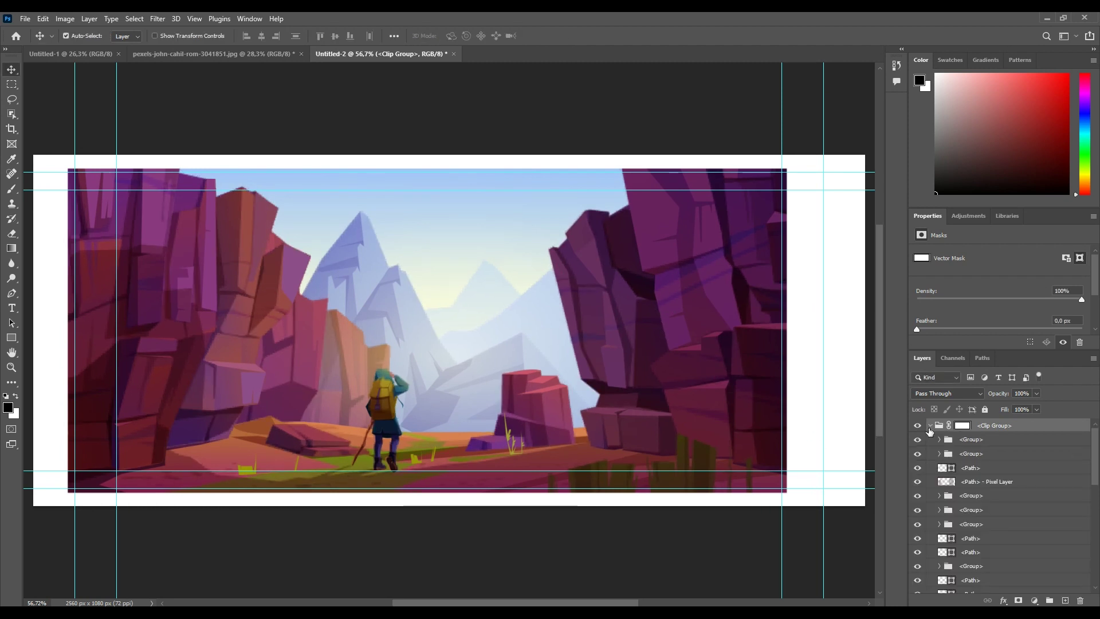
{"action": "scroll", "coordinate": [994, 517], "scroll_direction": "down", "scroll_amount": 4}
{"action": "scroll", "coordinate": [994, 518], "scroll_direction": "down", "scroll_amount": 3}
{"action": "scroll", "coordinate": [993, 517], "scroll_direction": "down", "scroll_amount": 3}
{"action": "scroll", "coordinate": [994, 518], "scroll_direction": "down", "scroll_amount": 2}
{"action": "left_click", "coordinate": [918, 449]}
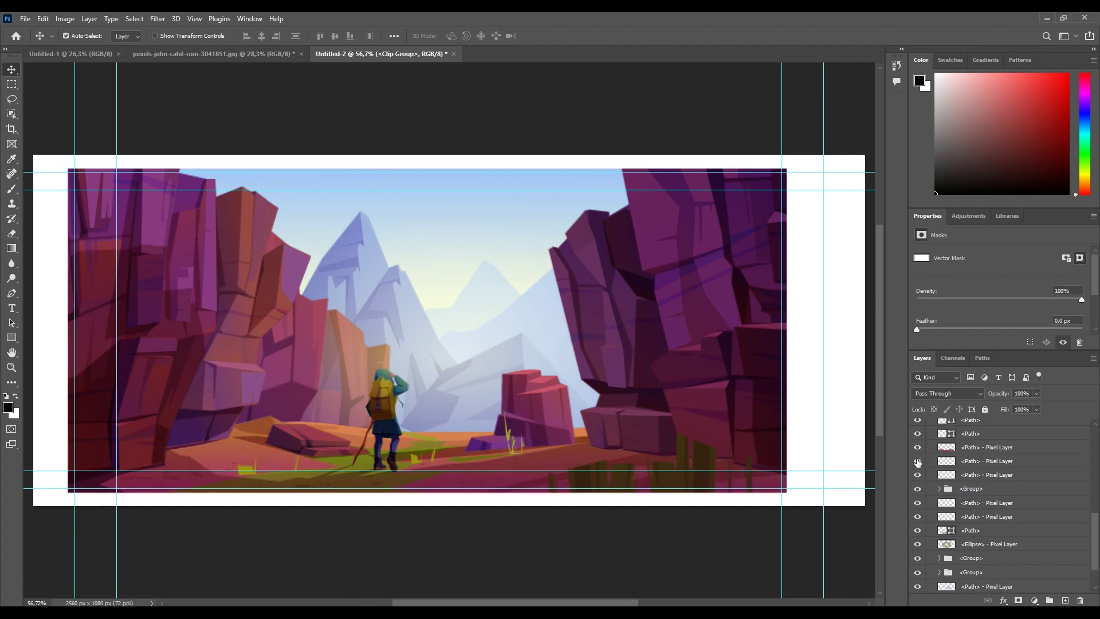
{"action": "left_click", "coordinate": [917, 489]}
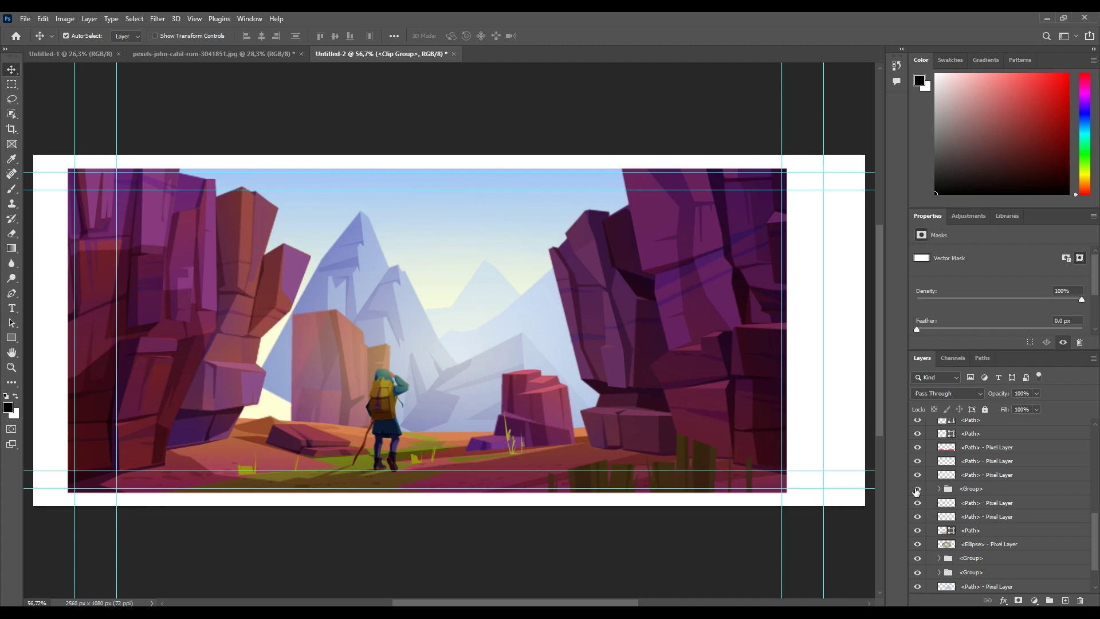
{"action": "left_click", "coordinate": [917, 490]}
{"action": "left_click", "coordinate": [916, 490]}
- Toggle visibility of the hiker's cliff, central mountains, pixel and grass sublayers to inspect them
{"action": "scroll", "coordinate": [939, 516], "scroll_direction": "down", "scroll_amount": 3}
{"action": "left_click", "coordinate": [917, 517]}
{"action": "left_click", "coordinate": [917, 517]}
{"action": "left_click", "coordinate": [917, 517]}
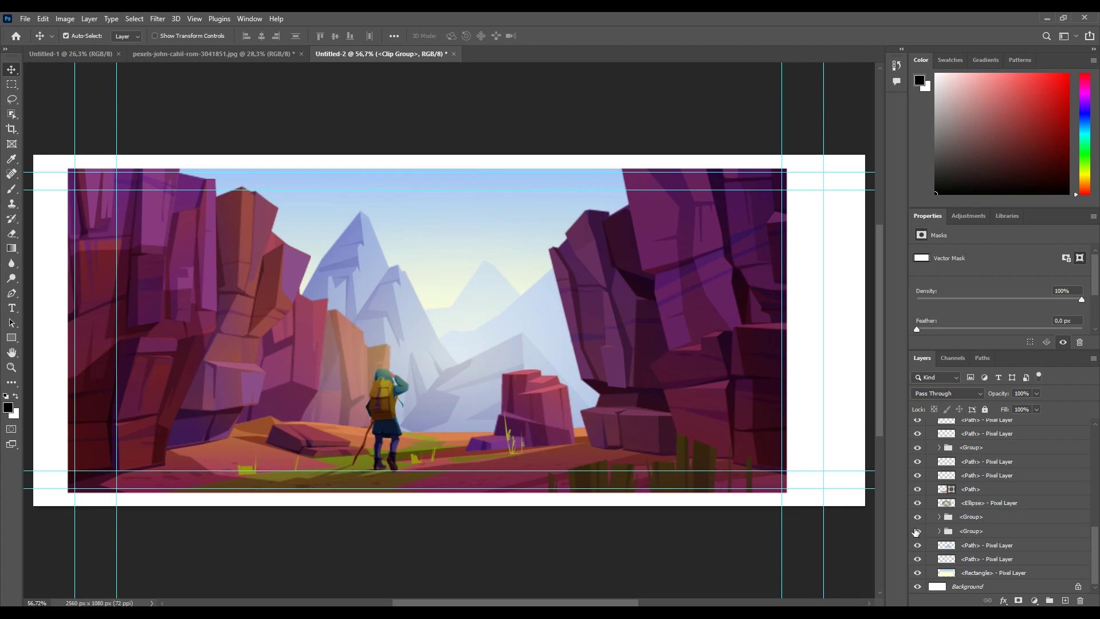
{"action": "left_click", "coordinate": [918, 531]}
{"action": "left_click", "coordinate": [918, 532]}
{"action": "left_click", "coordinate": [918, 531]}
{"action": "scroll", "coordinate": [920, 528], "scroll_direction": "up", "scroll_amount": 3}
{"action": "left_click", "coordinate": [918, 475]}
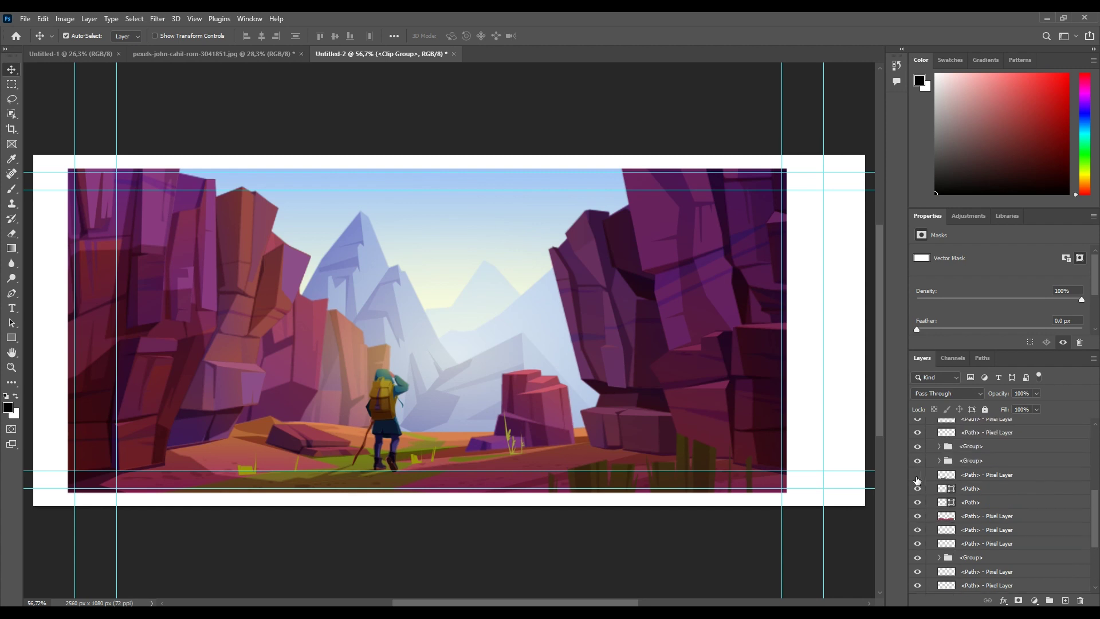
{"action": "scroll", "coordinate": [917, 479], "scroll_direction": "up", "scroll_amount": 2}
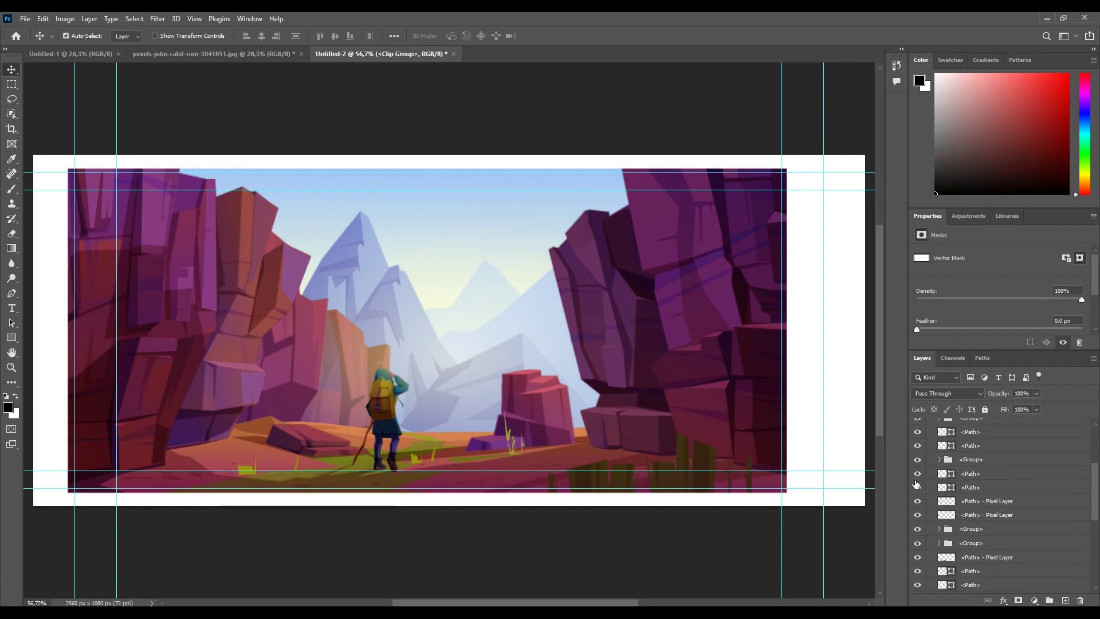
{"action": "left_click", "coordinate": [918, 474]}
{"action": "left_click", "coordinate": [917, 475]}
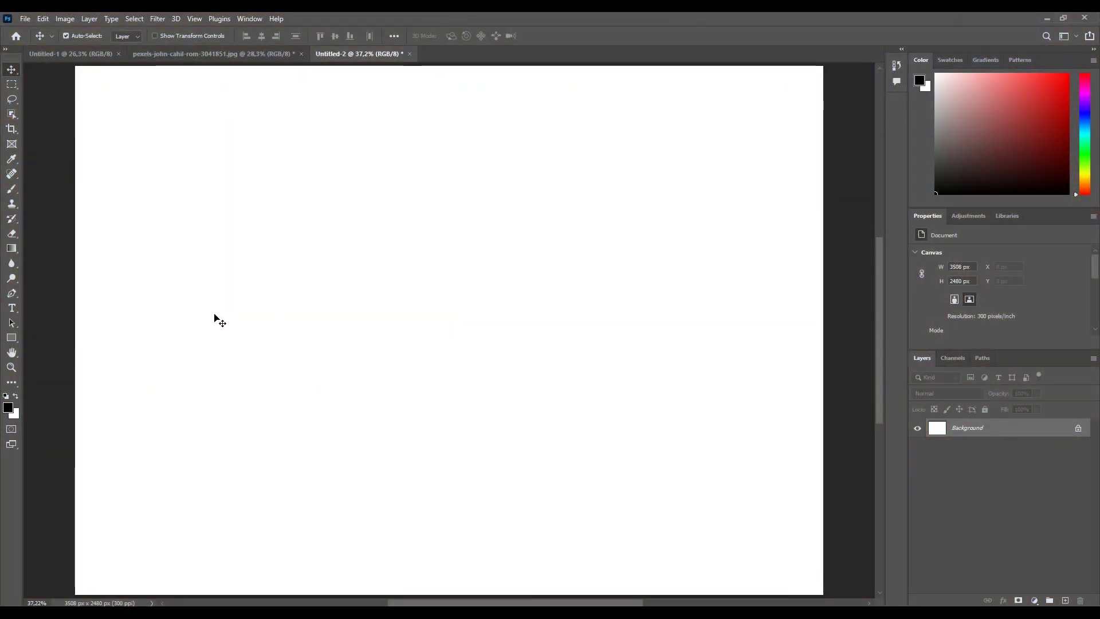
- Draw a horizontal red-to-cyan gradient across the blank canvas and open its gradient colours for editing
{"action": "left_click", "coordinate": [11, 248]}
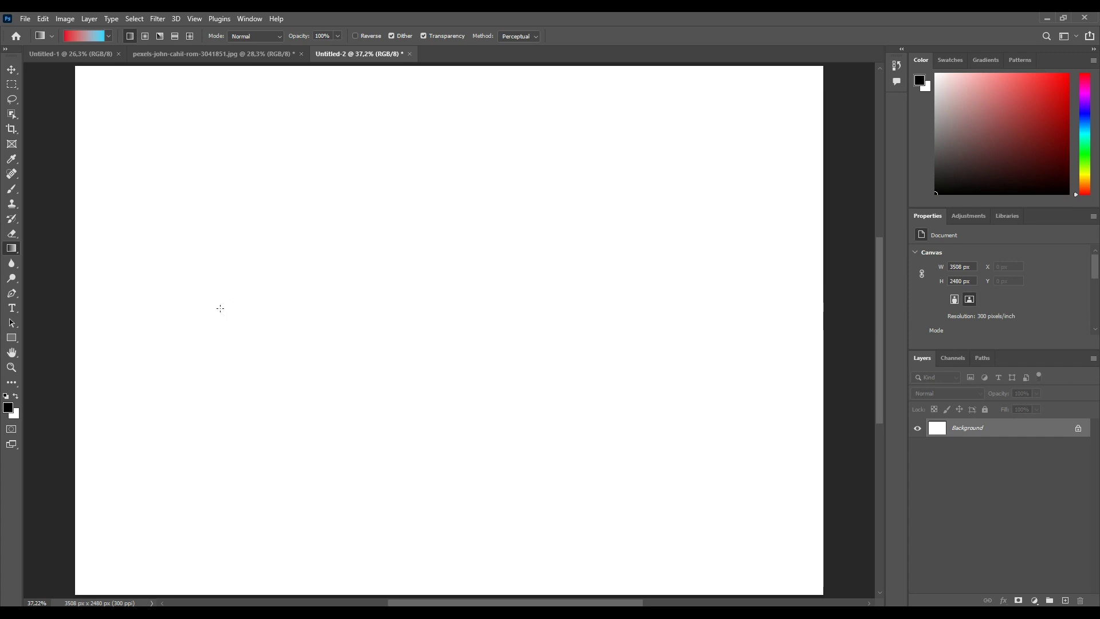
{"action": "left_click_drag", "start_coordinate": [176, 323], "coordinate": [708, 327]}
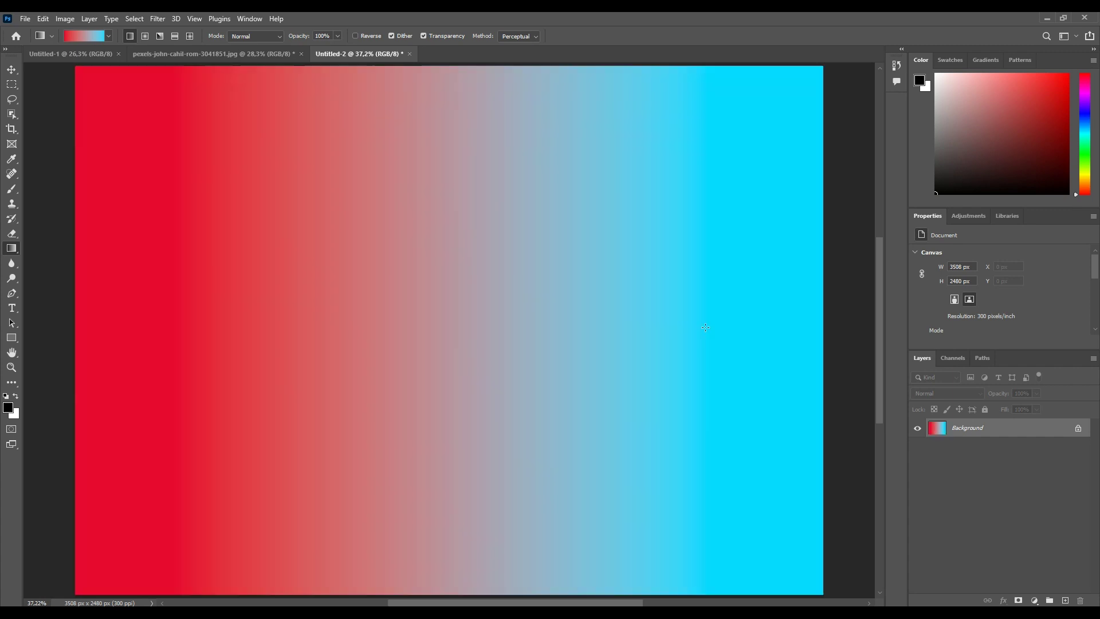
{"action": "left_click", "coordinate": [84, 36]}
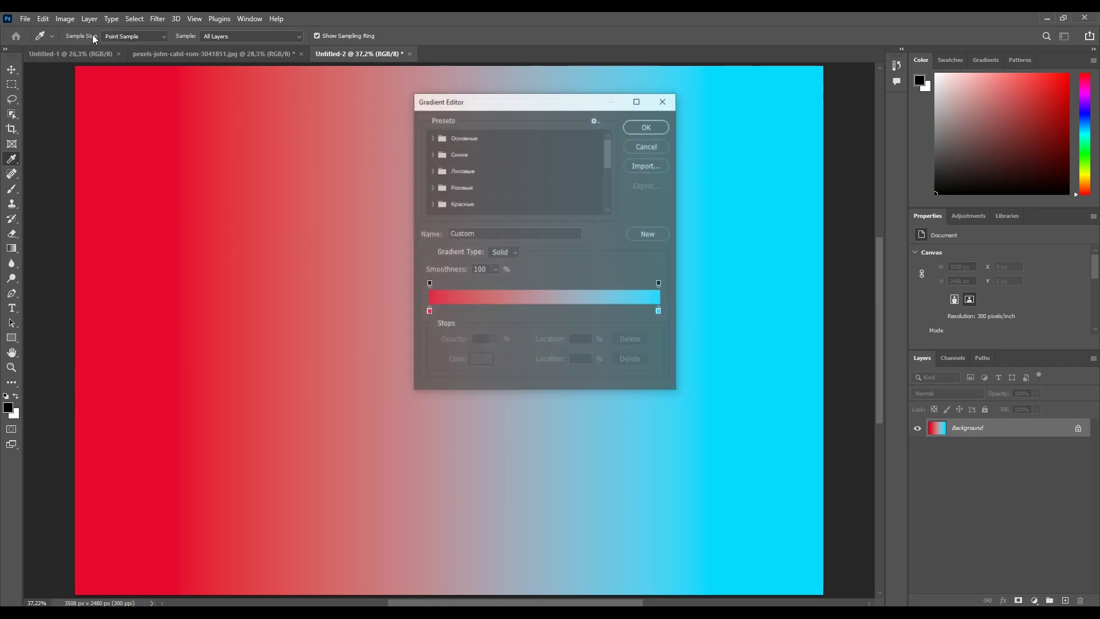
- Browse the Облако gradient preset folder, then close the Gradient Editor without changes
{"action": "scroll", "coordinate": [462, 157], "scroll_direction": "down", "scroll_amount": 2}
{"action": "scroll", "coordinate": [458, 163], "scroll_direction": "down", "scroll_amount": 2}
{"action": "scroll", "coordinate": [435, 170], "scroll_direction": "down", "scroll_amount": 3}
{"action": "left_click", "coordinate": [431, 157]}
{"action": "left_click", "coordinate": [644, 148]}
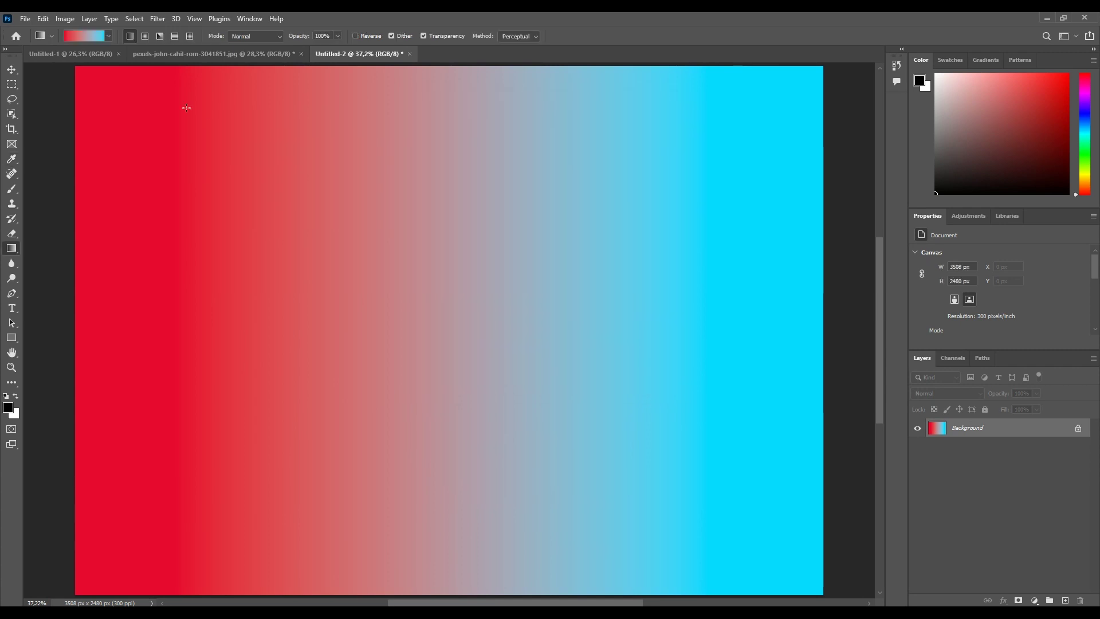
- Set the gradient Method to Classic after trying Linear, and drag a new left-to-right gradient
{"action": "left_click", "coordinate": [516, 36]}
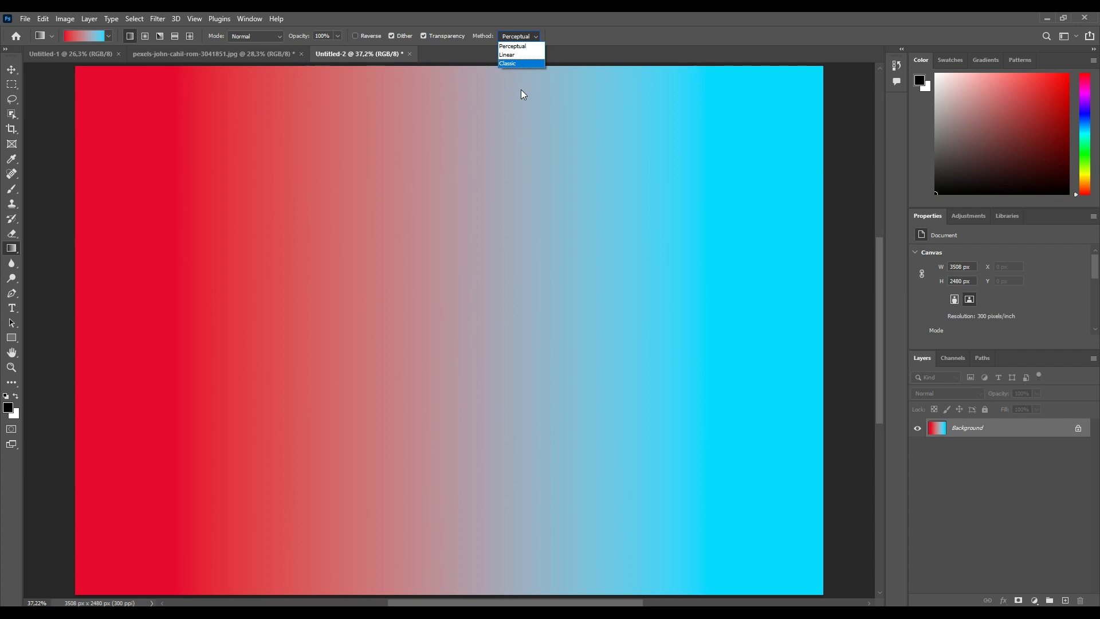
{"action": "left_click", "coordinate": [518, 54]}
{"action": "left_click", "coordinate": [517, 64]}
{"action": "left_click", "coordinate": [520, 37]}
{"action": "left_click", "coordinate": [515, 55]}
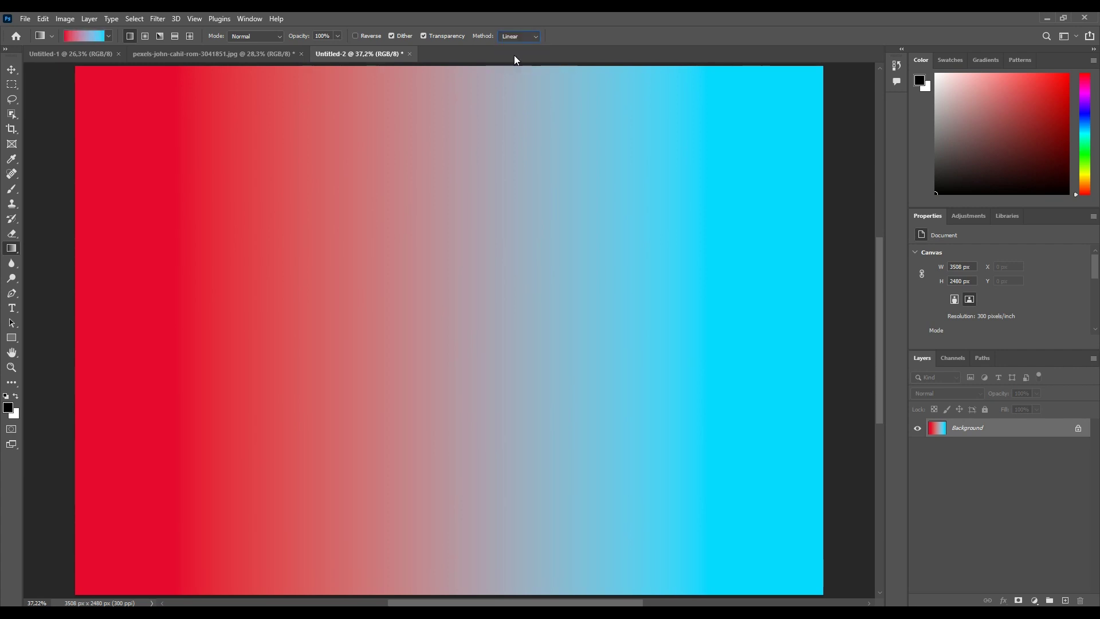
{"action": "left_click", "coordinate": [515, 36]}
{"action": "left_click", "coordinate": [516, 63]}
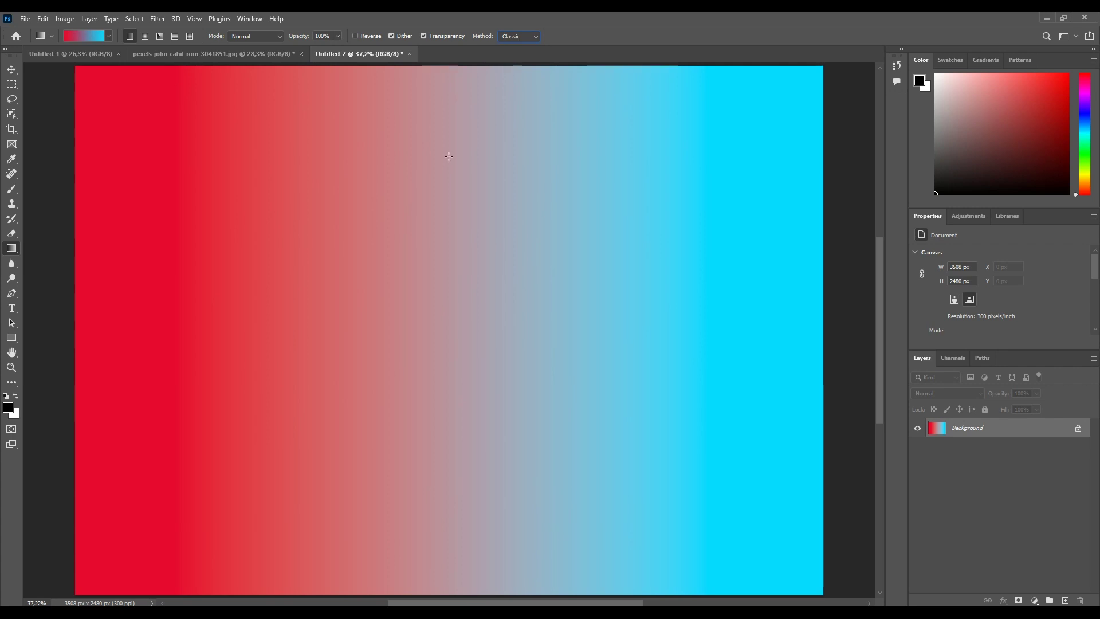
{"action": "mouse_move", "coordinate": [157, 346]}
{"action": "left_mouse_down"}
{"action": "mouse_move", "coordinate": [677, 347]}
{"action": "mouse_move", "coordinate": [700, 335]}
{"action": "left_mouse_up"}
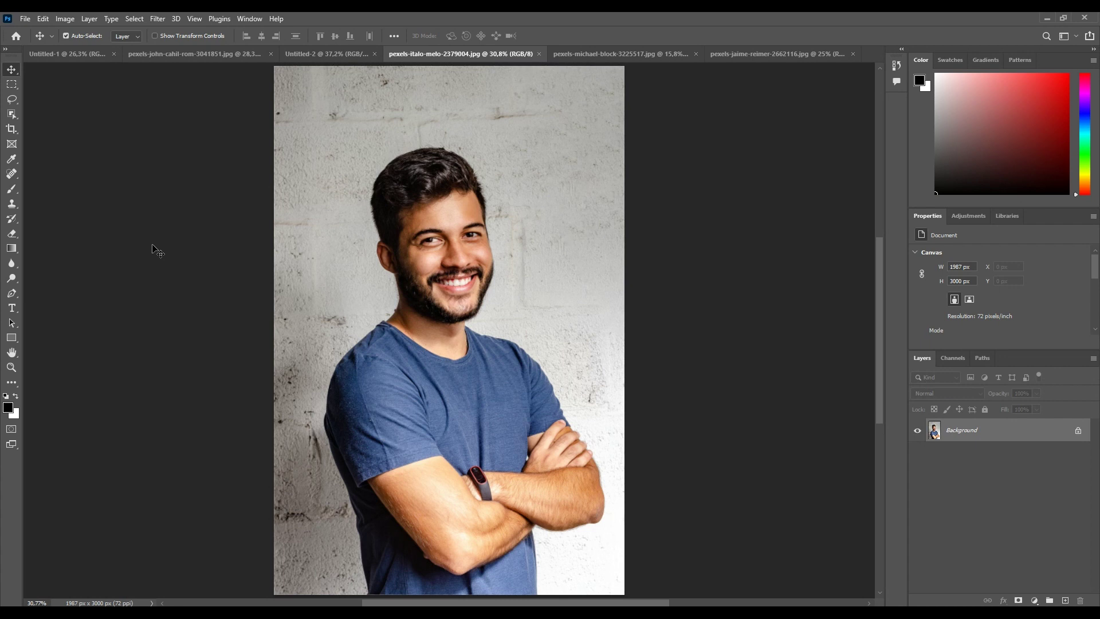
- Open the Filter menu over the smiling-man portrait
{"action": "left_click", "coordinate": [158, 19]}
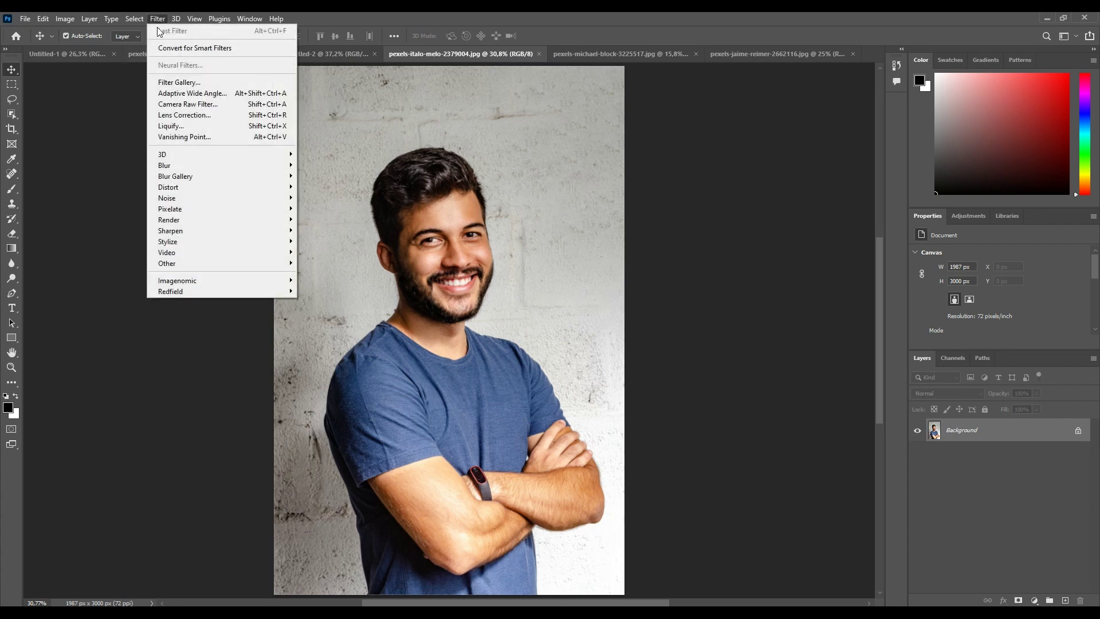
{"action": "left_click", "coordinate": [175, 104]}
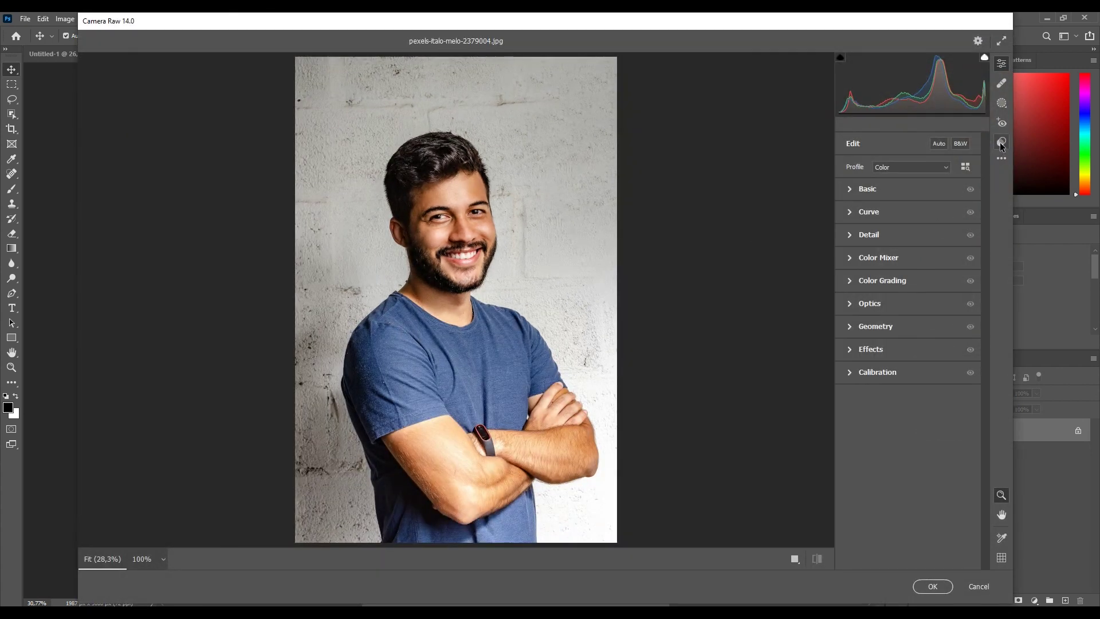
{"action": "left_click", "coordinate": [1002, 143]}
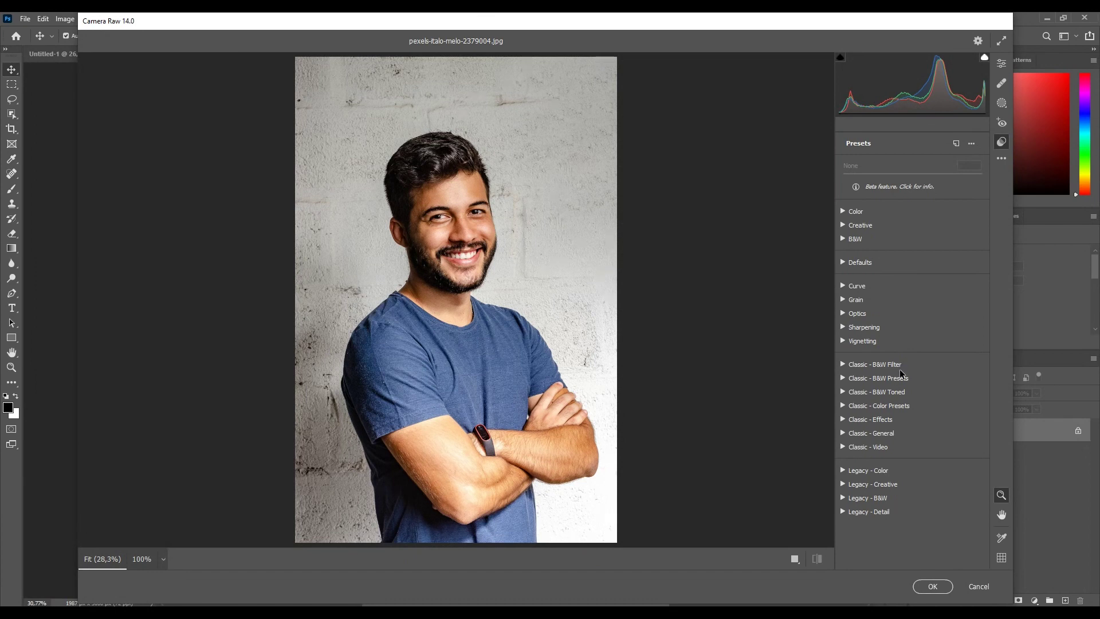
{"action": "left_click", "coordinate": [842, 364]}
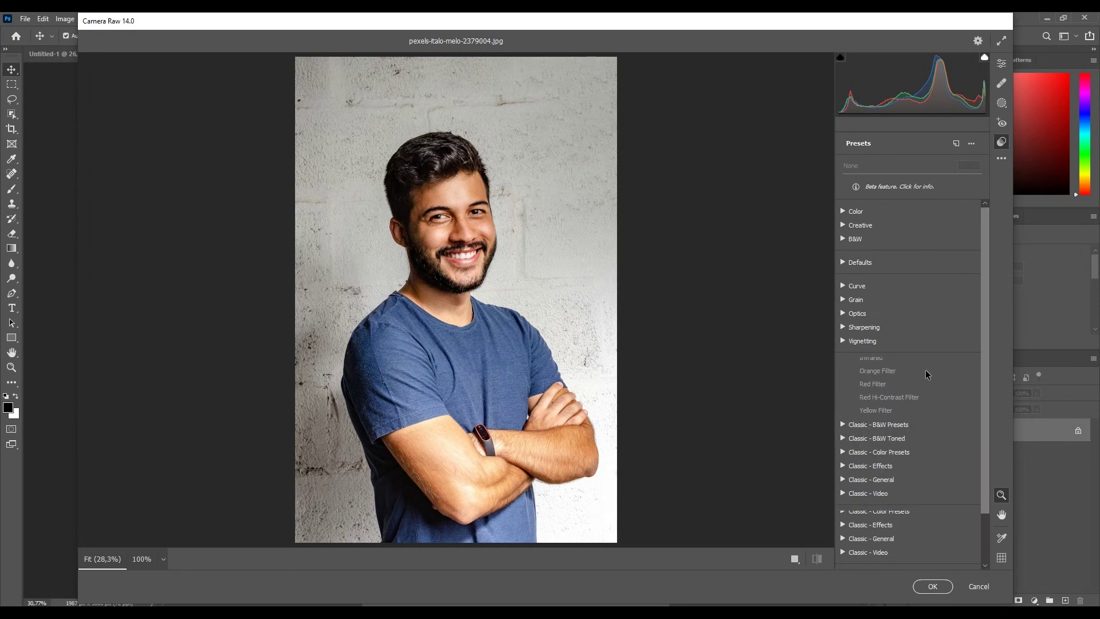
{"action": "scroll", "coordinate": [869, 357], "scroll_direction": "down", "scroll_amount": 1}
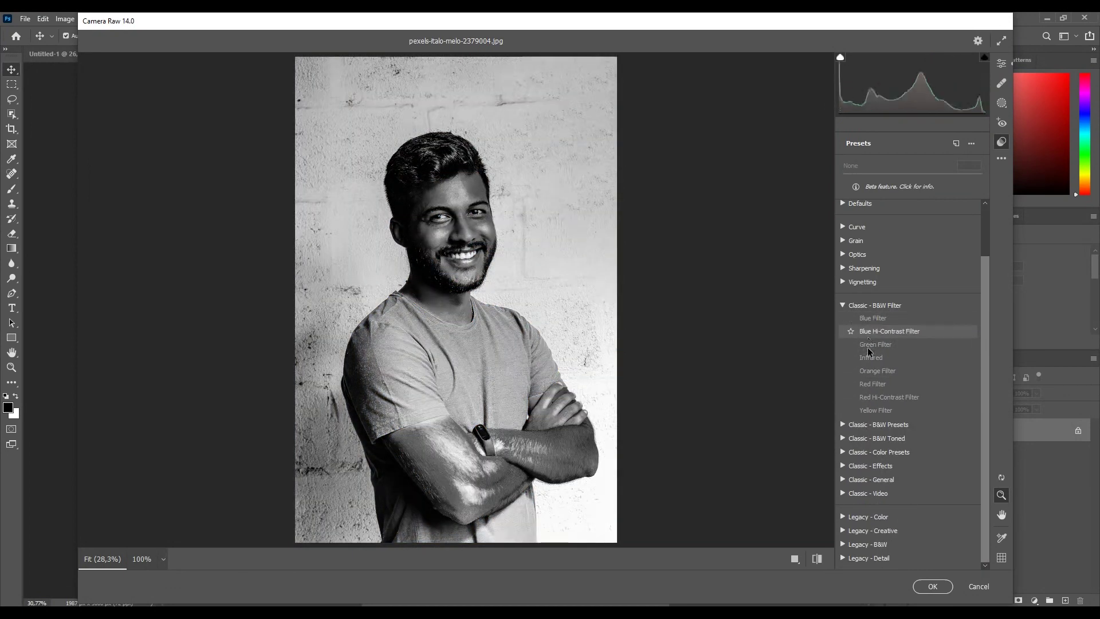
{"action": "left_click", "coordinate": [859, 424]}
{"action": "scroll", "coordinate": [874, 427], "scroll_direction": "down", "scroll_amount": 2}
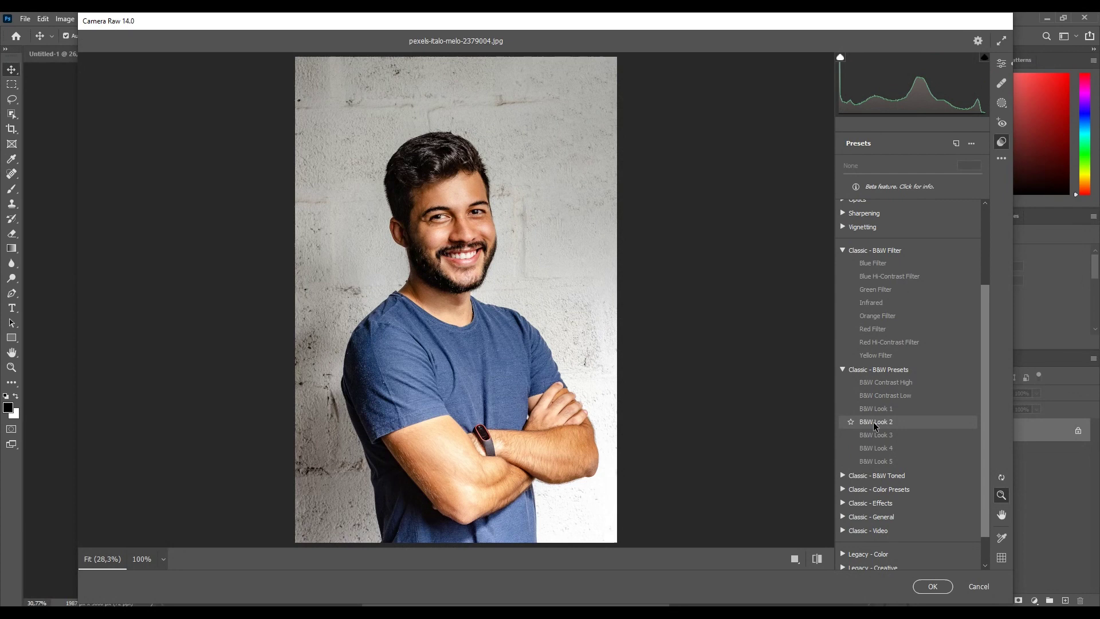
{"action": "scroll", "coordinate": [875, 436], "scroll_direction": "down", "scroll_amount": 1}
{"action": "left_click", "coordinate": [842, 439]}
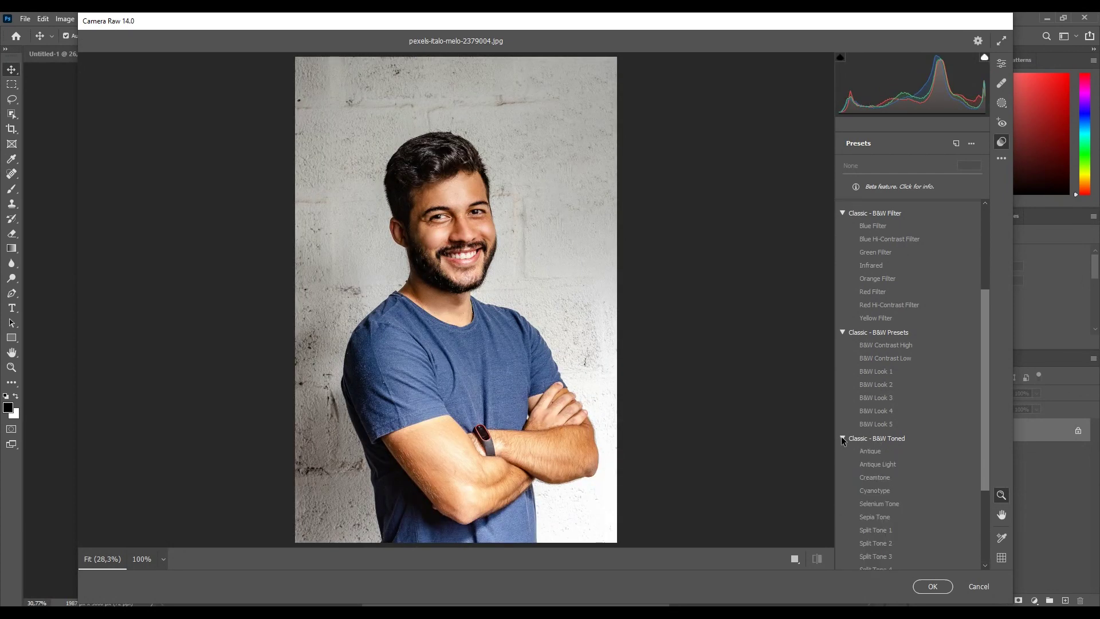
{"action": "scroll", "coordinate": [883, 494], "scroll_direction": "down", "scroll_amount": 2}
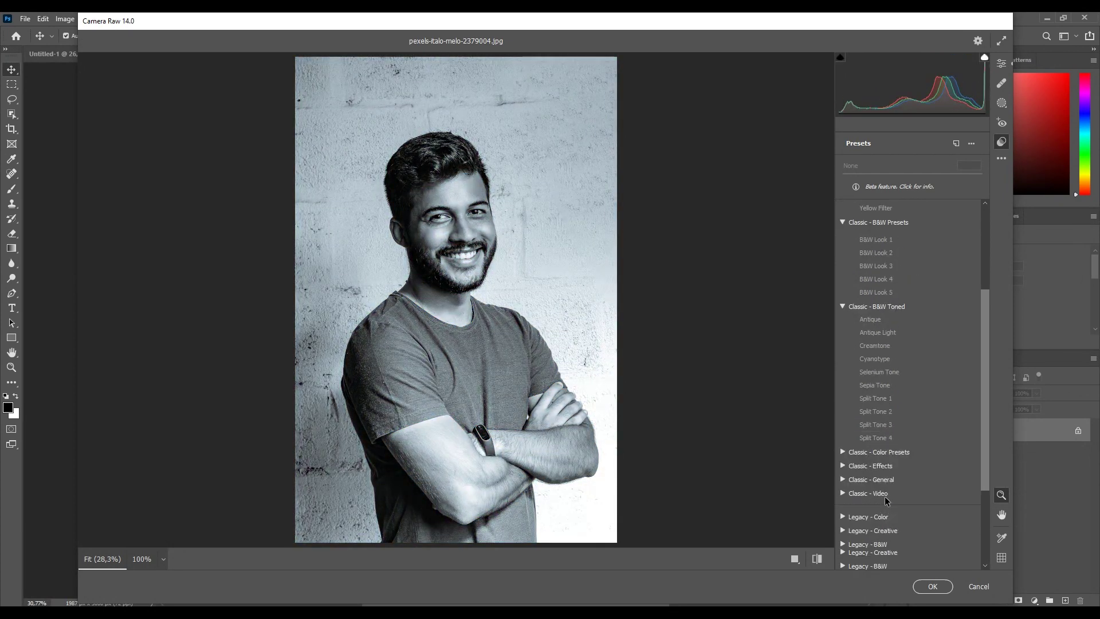
{"action": "left_click", "coordinate": [882, 452]}
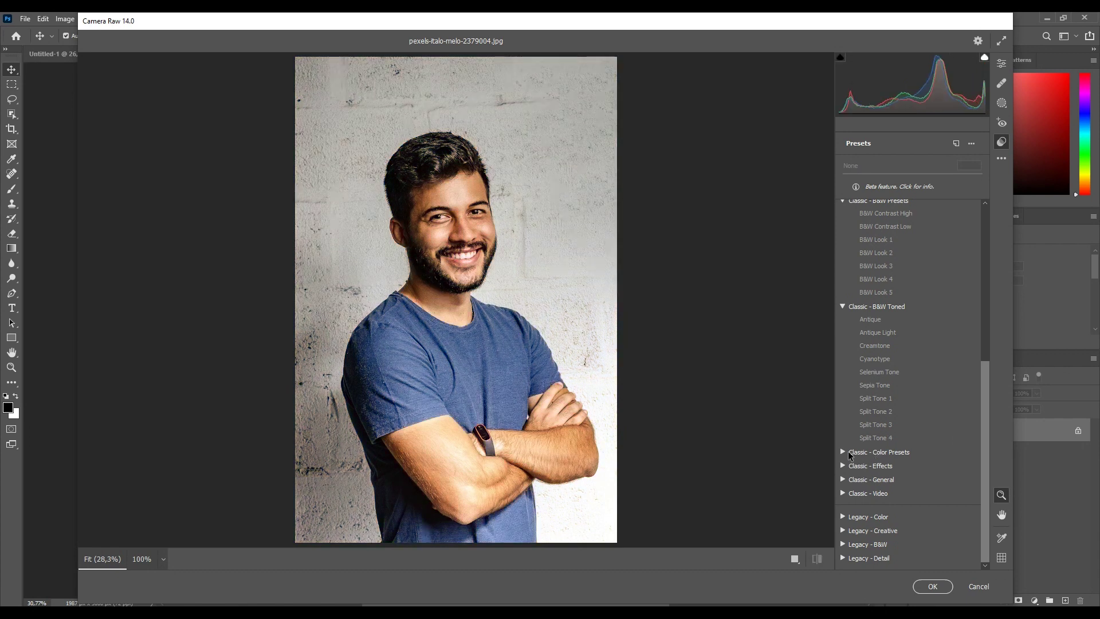
{"action": "scroll", "coordinate": [882, 466], "scroll_direction": "down", "scroll_amount": 2}
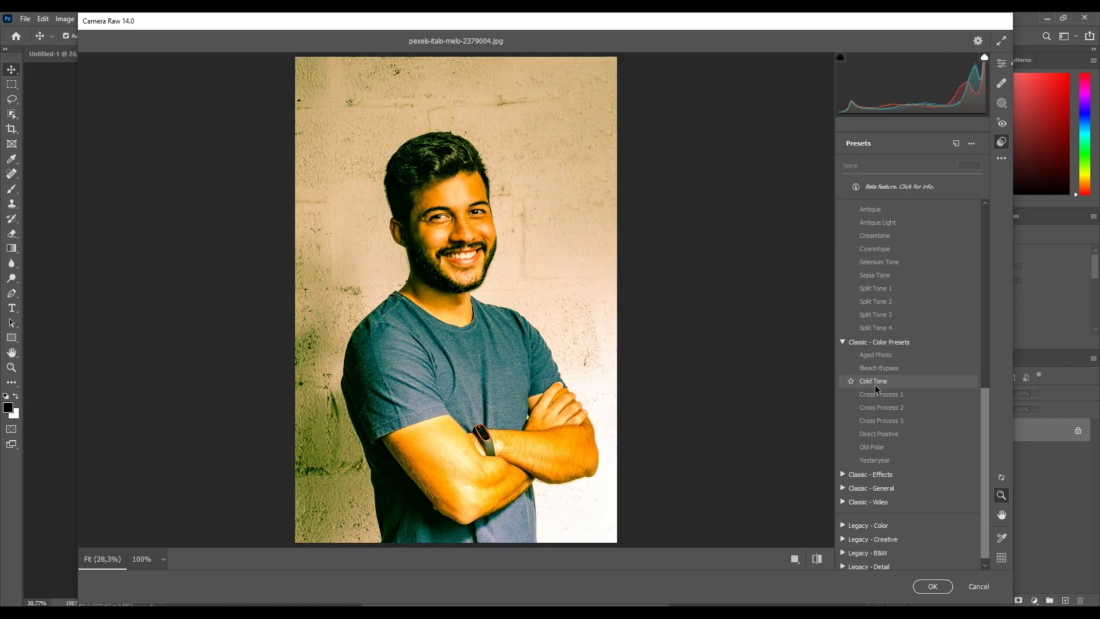
{"action": "left_click", "coordinate": [870, 474]}
{"action": "scroll", "coordinate": [875, 458], "scroll_direction": "down", "scroll_amount": 2}
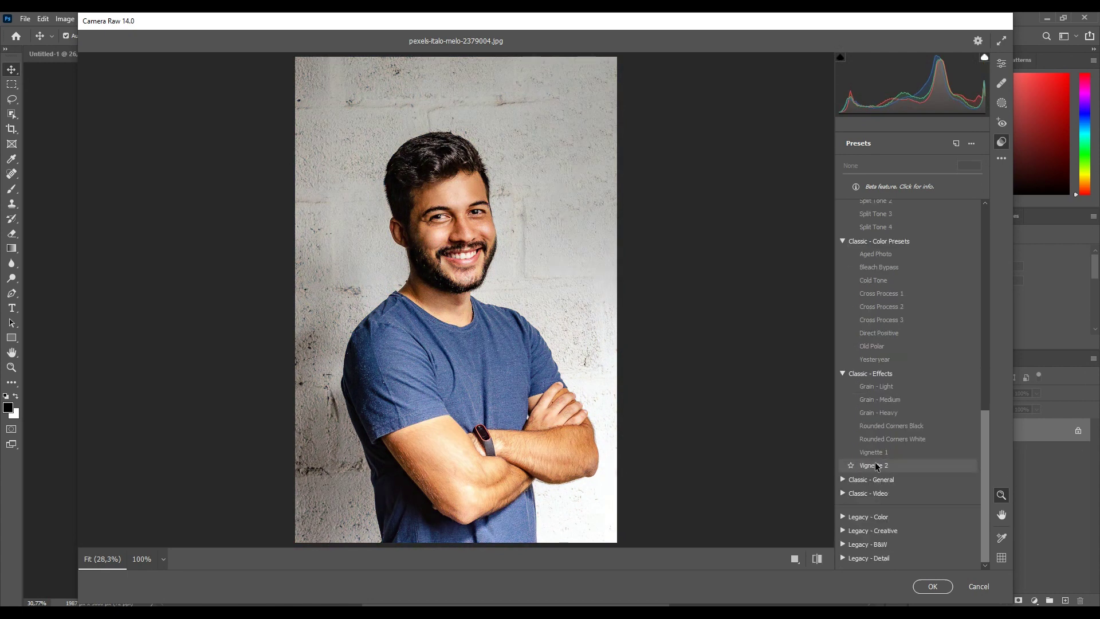
{"action": "left_click", "coordinate": [878, 494]}
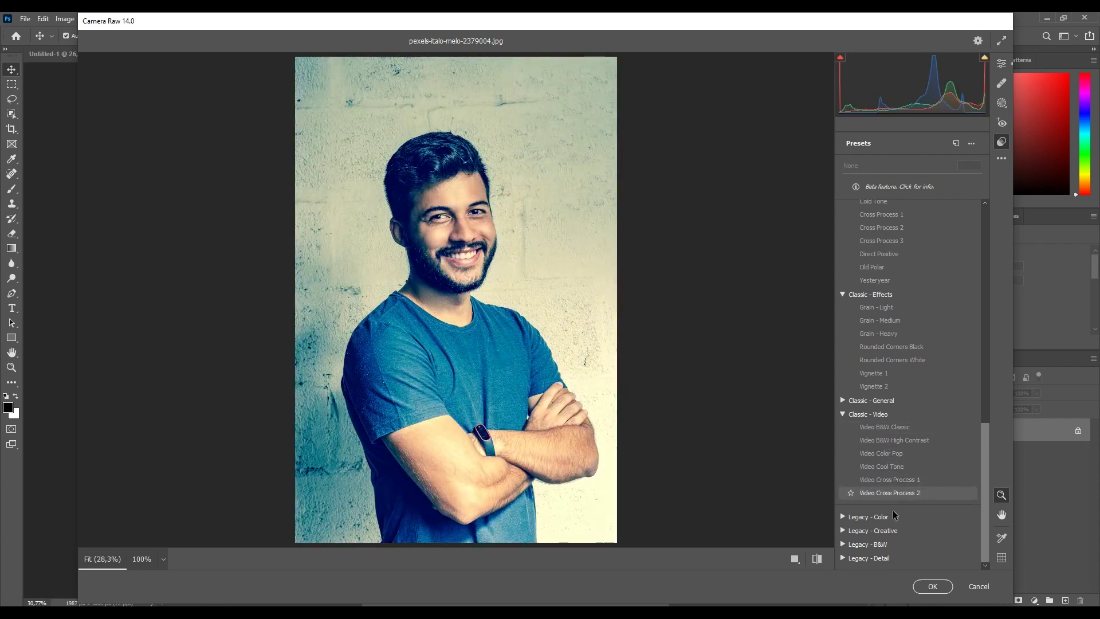
{"action": "left_click", "coordinate": [868, 517]}
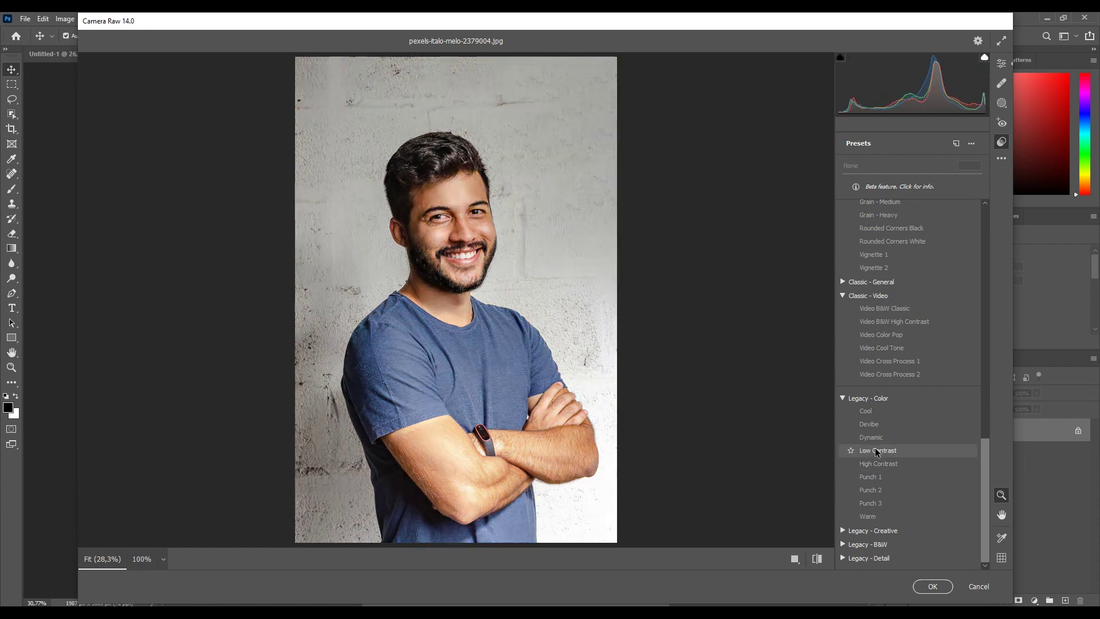
{"action": "scroll", "coordinate": [896, 405], "scroll_direction": "up", "scroll_amount": 3}
{"action": "scroll", "coordinate": [916, 265], "scroll_direction": "up", "scroll_amount": 4}
{"action": "scroll", "coordinate": [862, 252], "scroll_direction": "up", "scroll_amount": 8}
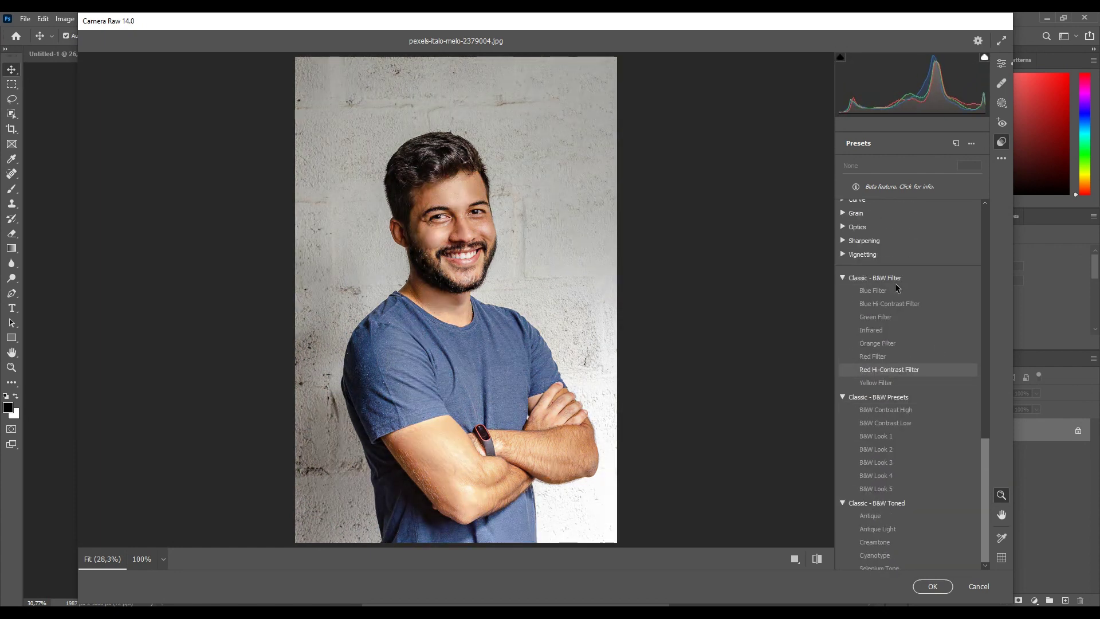
{"action": "left_click", "coordinate": [971, 143]}
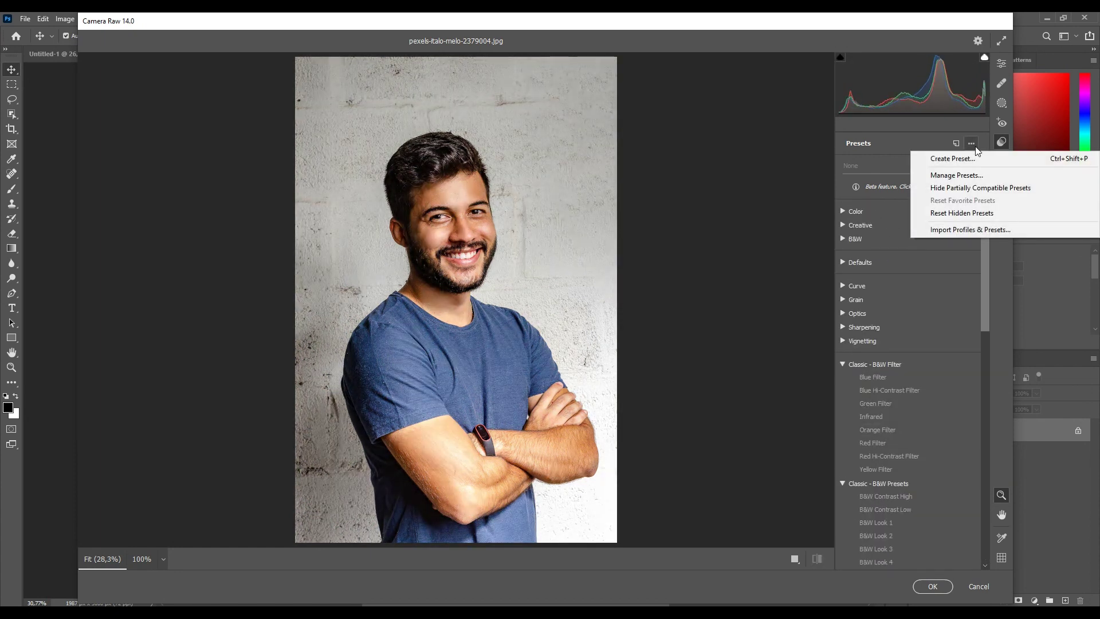
{"action": "left_click", "coordinate": [968, 177]}
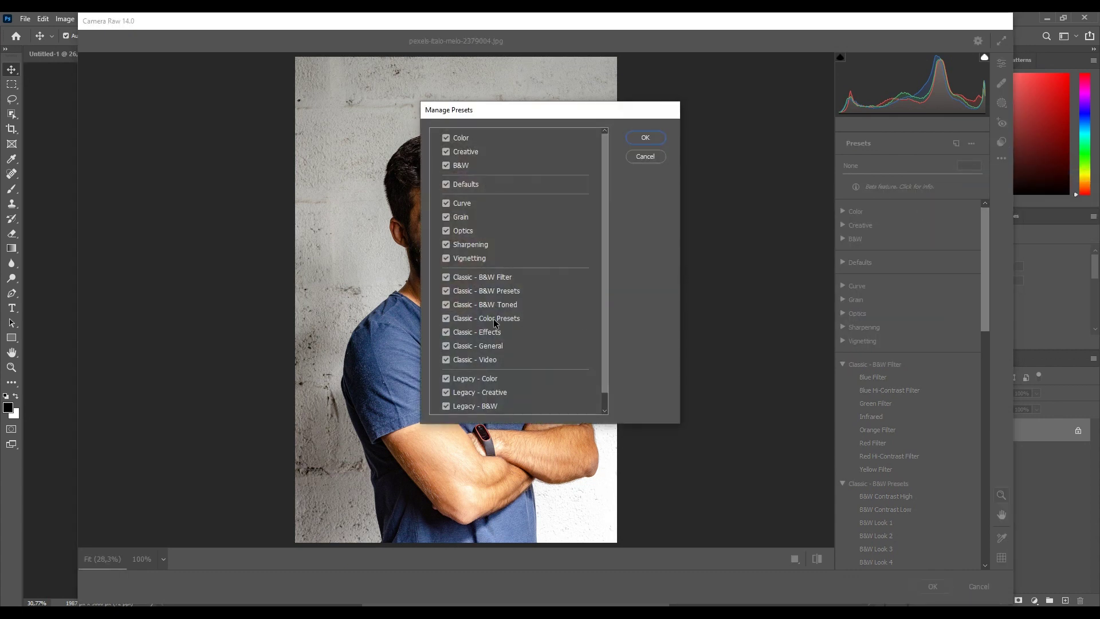
{"action": "mouse_move", "coordinate": [606, 248]}
{"action": "left_mouse_down"}
{"action": "mouse_move", "coordinate": [596, 322]}
{"action": "mouse_move", "coordinate": [594, 243]}
{"action": "left_mouse_up"}
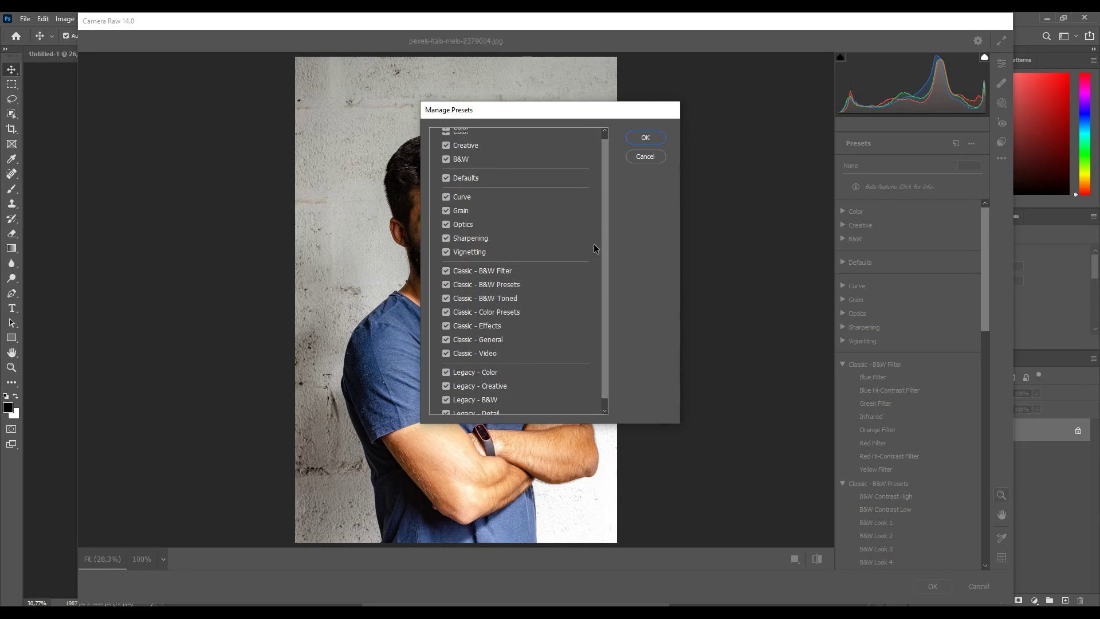
{"action": "left_click", "coordinate": [447, 277]}
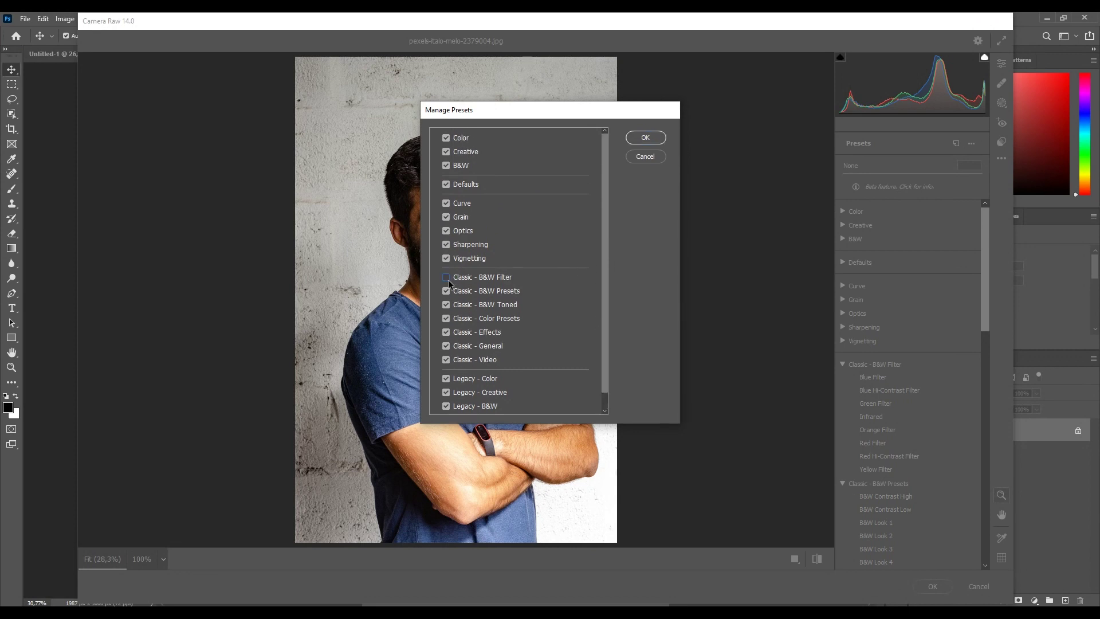
{"action": "left_click", "coordinate": [645, 138]}
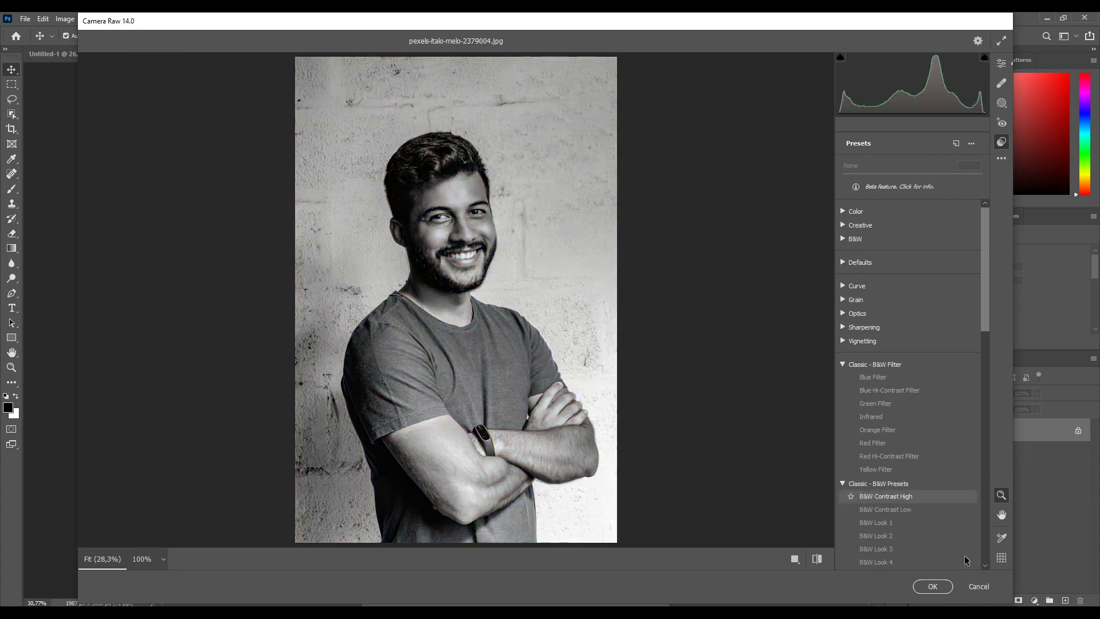
{"action": "left_click", "coordinate": [978, 586]}
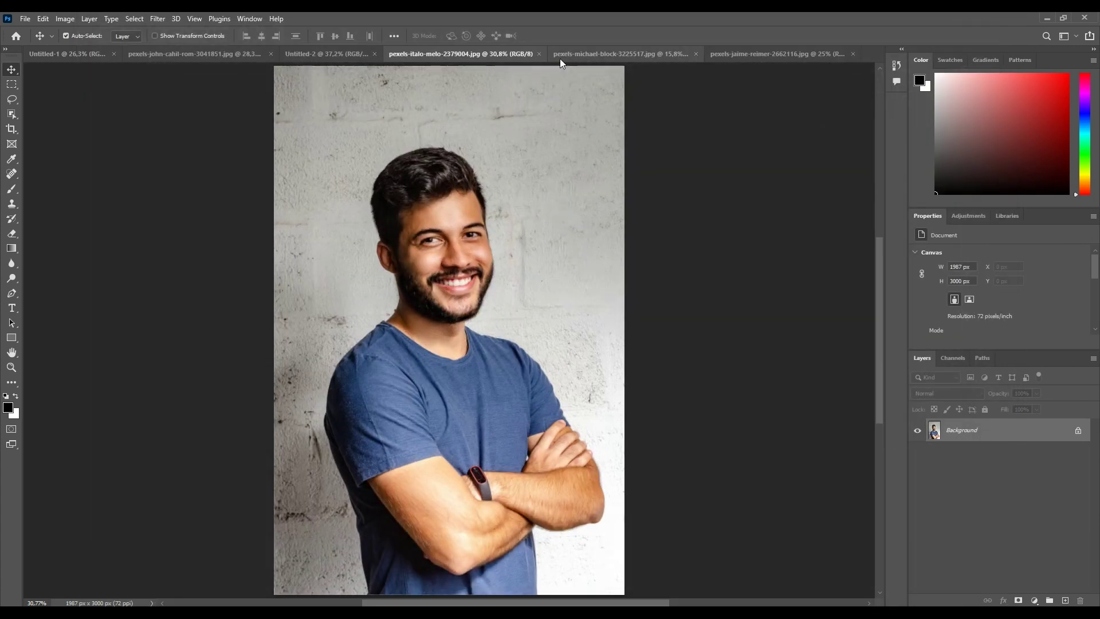
- Open the canyon landscape in the Camera Raw Filter and show its masking options
{"action": "left_click", "coordinate": [560, 56]}
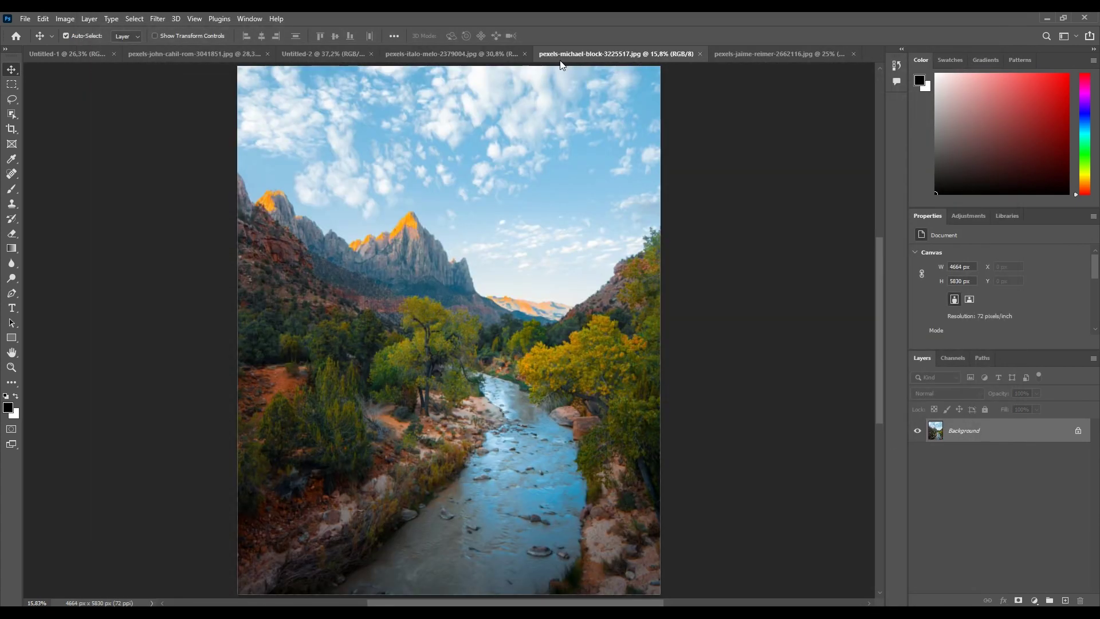
{"action": "left_click", "coordinate": [156, 19]}
{"action": "left_click", "coordinate": [172, 104]}
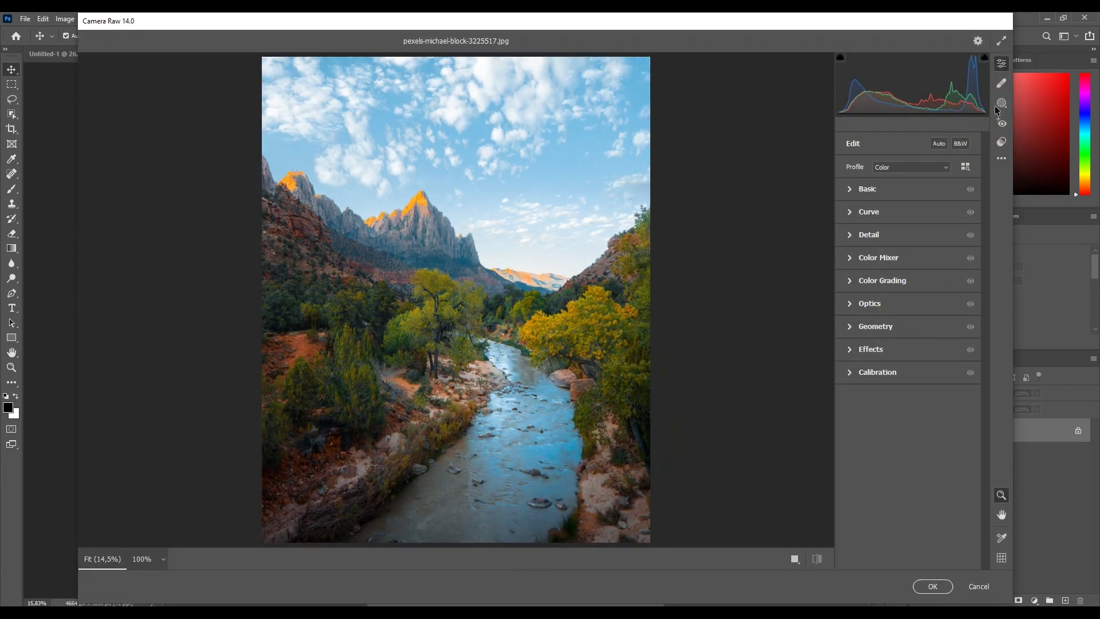
{"action": "left_click", "coordinate": [1002, 104]}
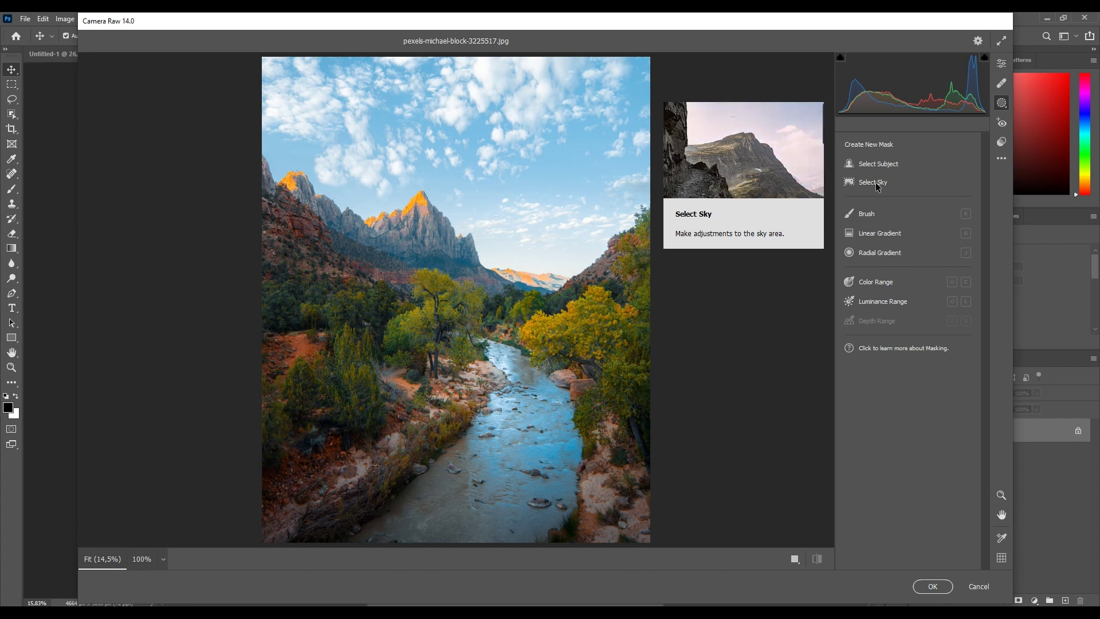
- Create a Color Range mask by sampling the autumn foliage and boost its Saturation to +78
{"action": "left_click", "coordinate": [885, 284]}
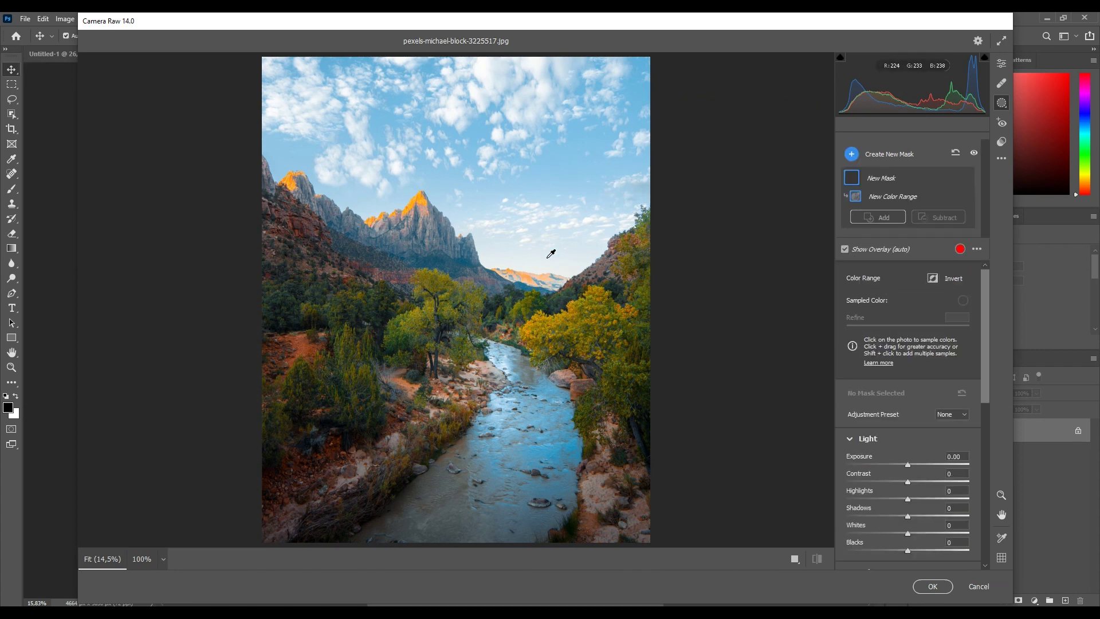
{"action": "left_click", "coordinate": [648, 290]}
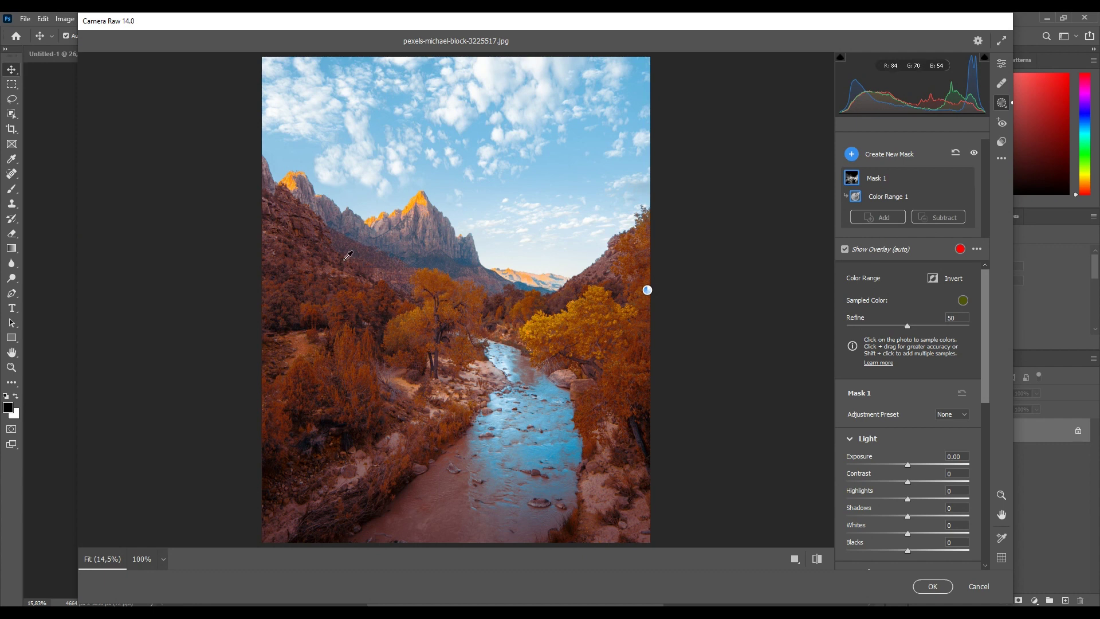
{"action": "left_click_drag", "start_coordinate": [985, 284], "coordinate": [984, 356]}
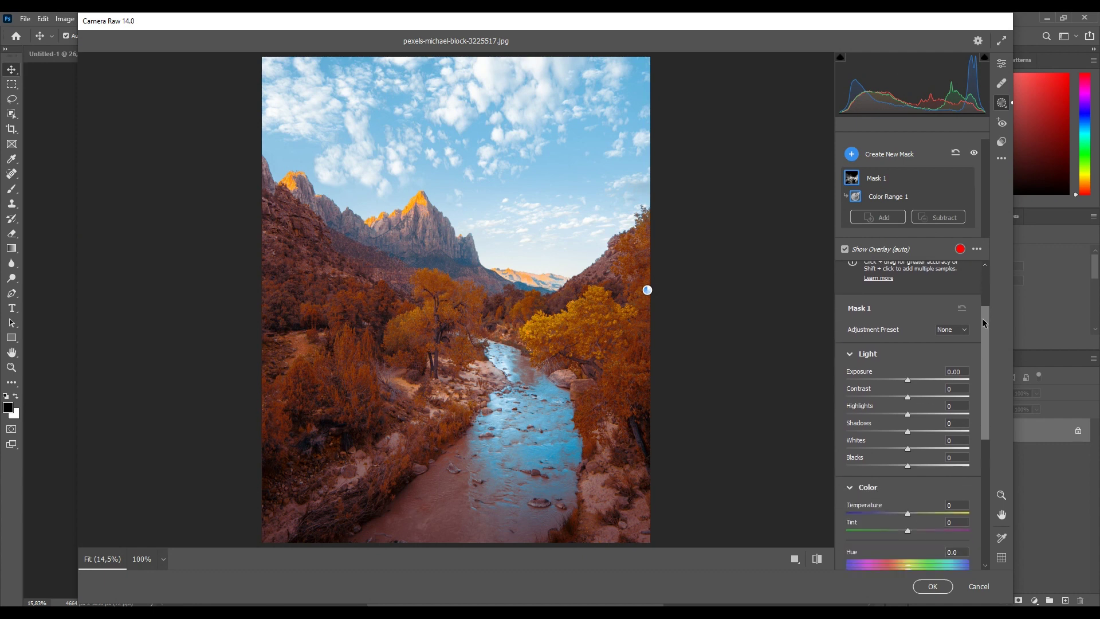
{"action": "scroll", "coordinate": [929, 436], "scroll_direction": "down", "scroll_amount": 2}
{"action": "scroll", "coordinate": [922, 456], "scroll_direction": "down", "scroll_amount": 2}
{"action": "left_click_drag", "start_coordinate": [907, 443], "coordinate": [951, 451]}
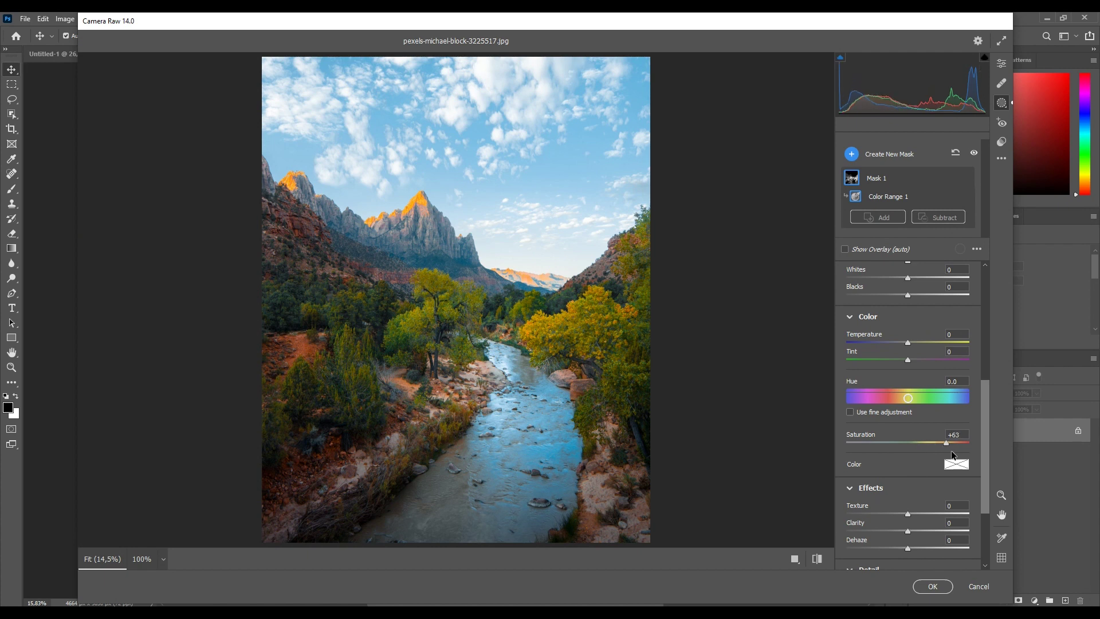
{"action": "mouse_move", "coordinate": [958, 451]}
{"action": "left_mouse_down"}
{"action": "mouse_move", "coordinate": [832, 450]}
{"action": "mouse_move", "coordinate": [945, 446]}
{"action": "left_mouse_up"}
- Adjust the Blacks within the colour mask, then delete the Color Range mask
{"action": "scroll", "coordinate": [900, 440], "scroll_direction": "down", "scroll_amount": 4}
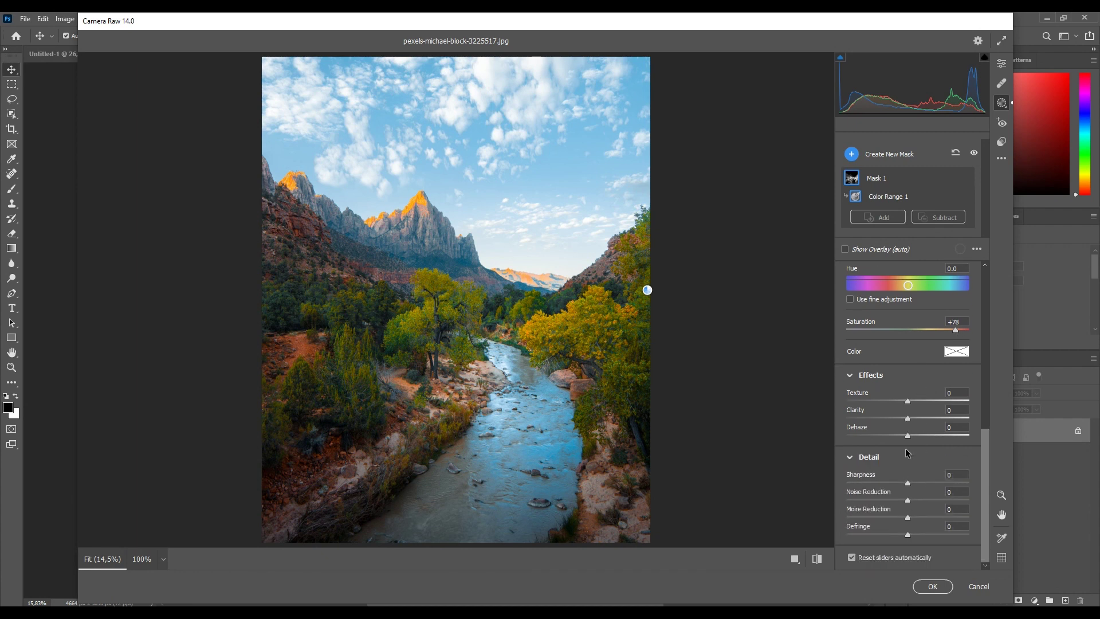
{"action": "scroll", "coordinate": [900, 435], "scroll_direction": "up", "scroll_amount": 3}
{"action": "scroll", "coordinate": [892, 377], "scroll_direction": "up", "scroll_amount": 1}
{"action": "left_click_drag", "start_coordinate": [907, 375], "coordinate": [906, 375]}
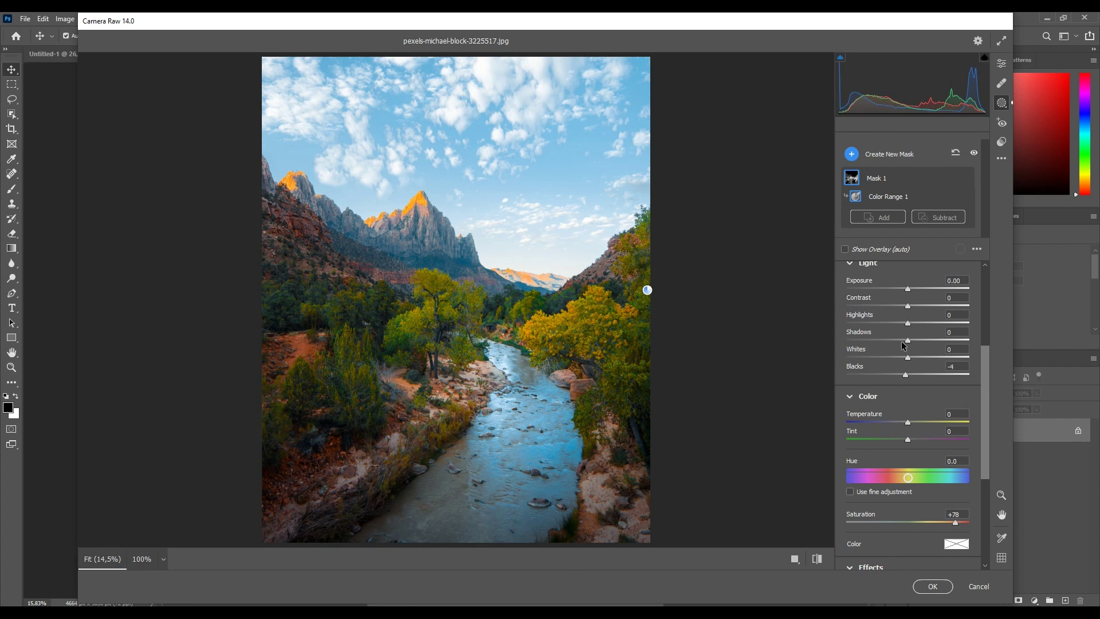
{"action": "key", "text": "Delete"}
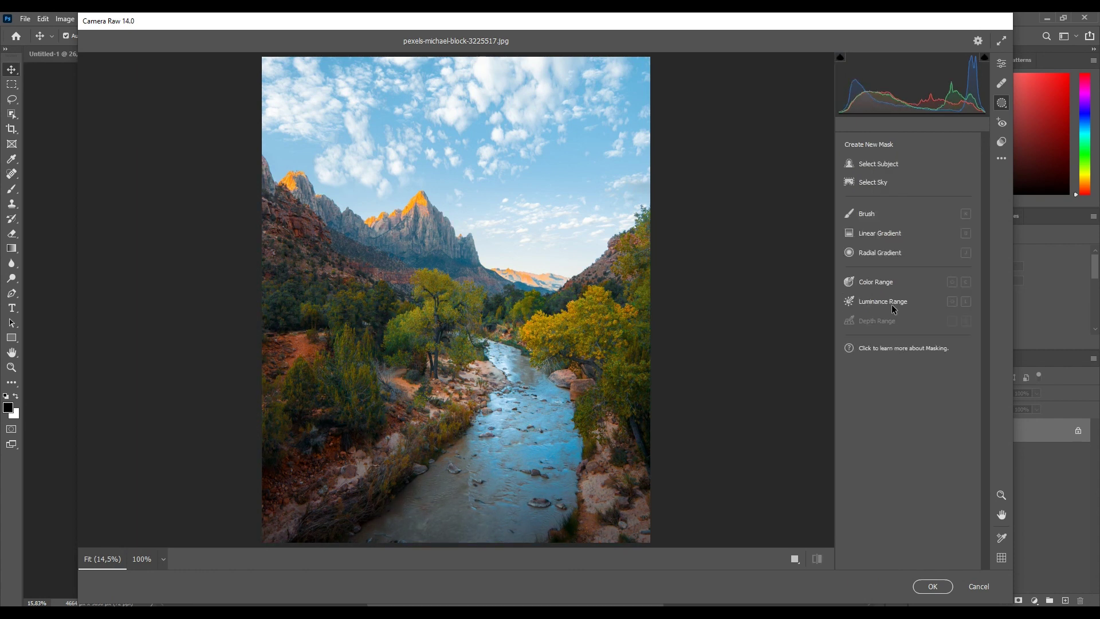
- Create a Luminance Range mask and sample the sky's brightness near the peaks and upper sky
{"action": "left_click", "coordinate": [892, 309]}
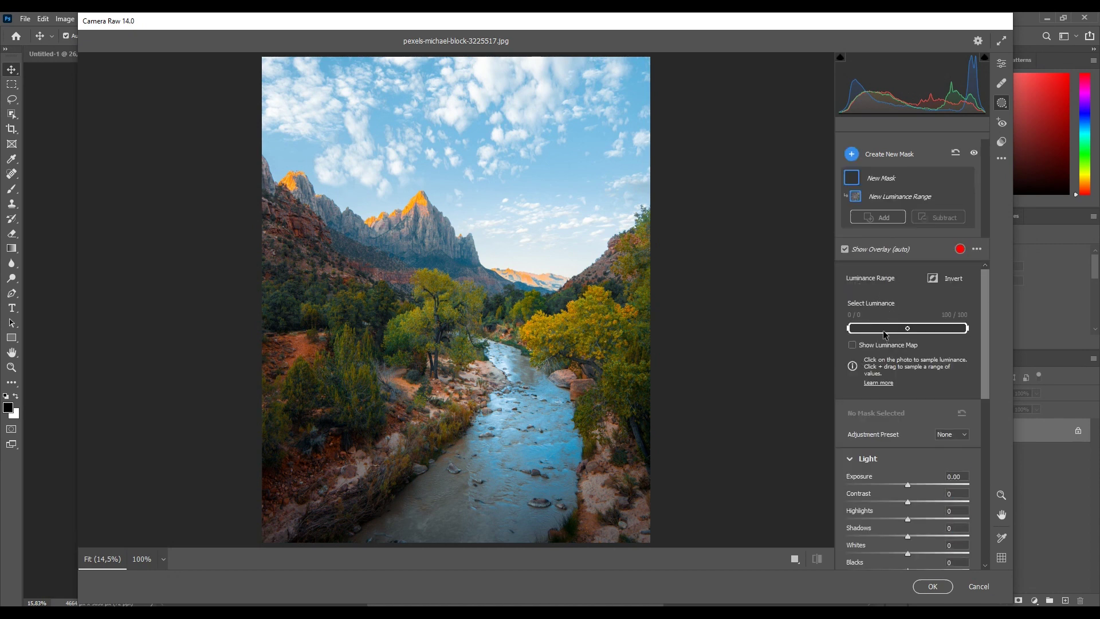
{"action": "key", "text": "Delete"}
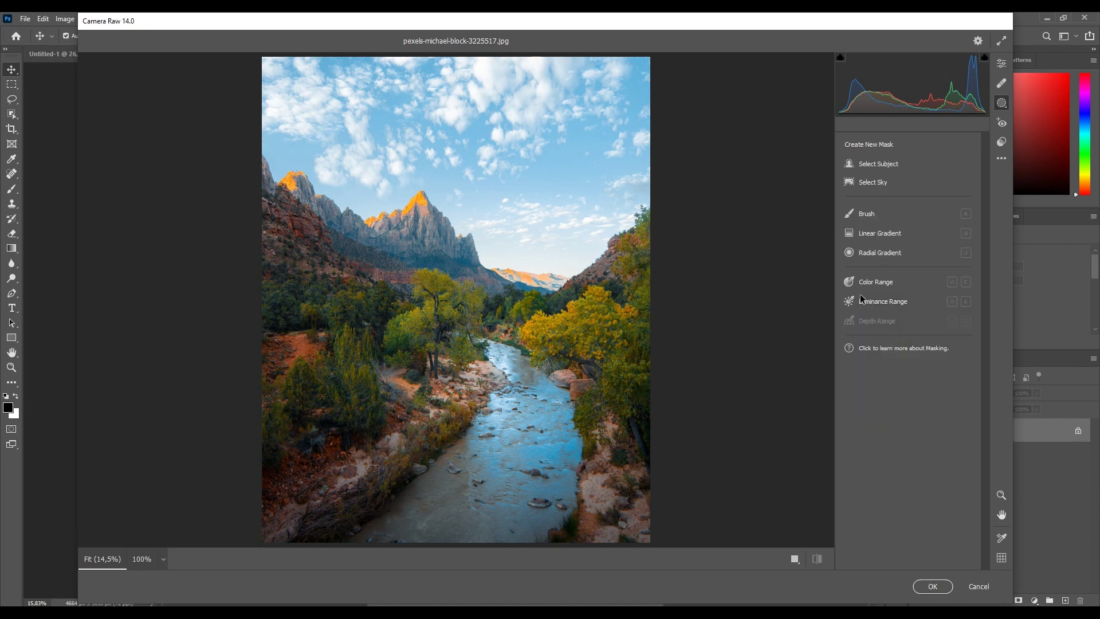
{"action": "left_click", "coordinate": [866, 301]}
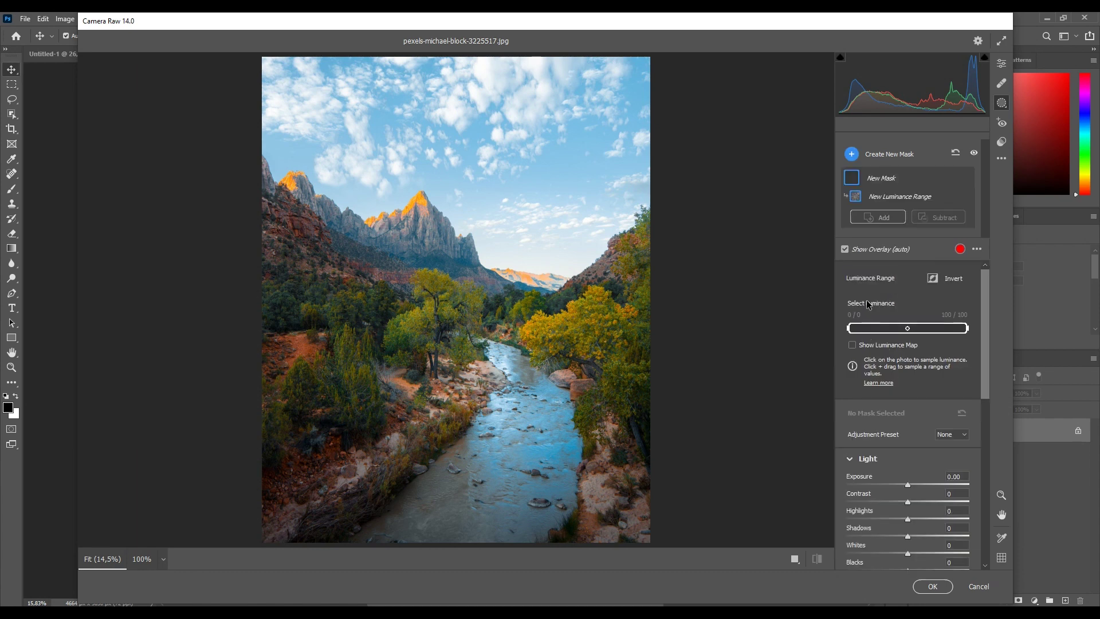
{"action": "key", "text": "Delete"}
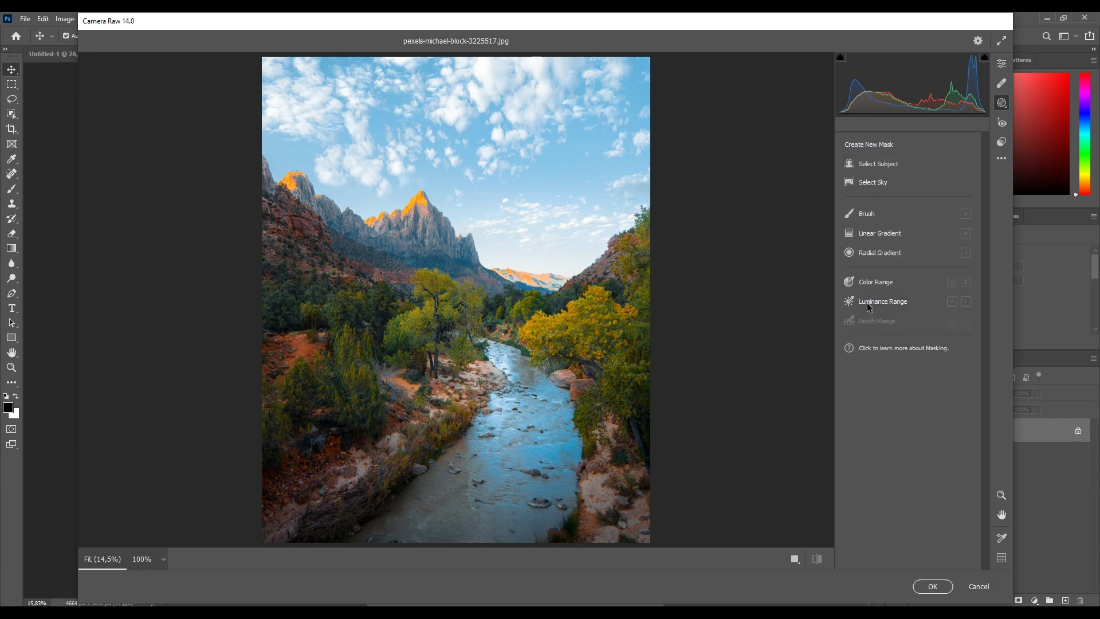
{"action": "mouse_move", "coordinate": [882, 300]}
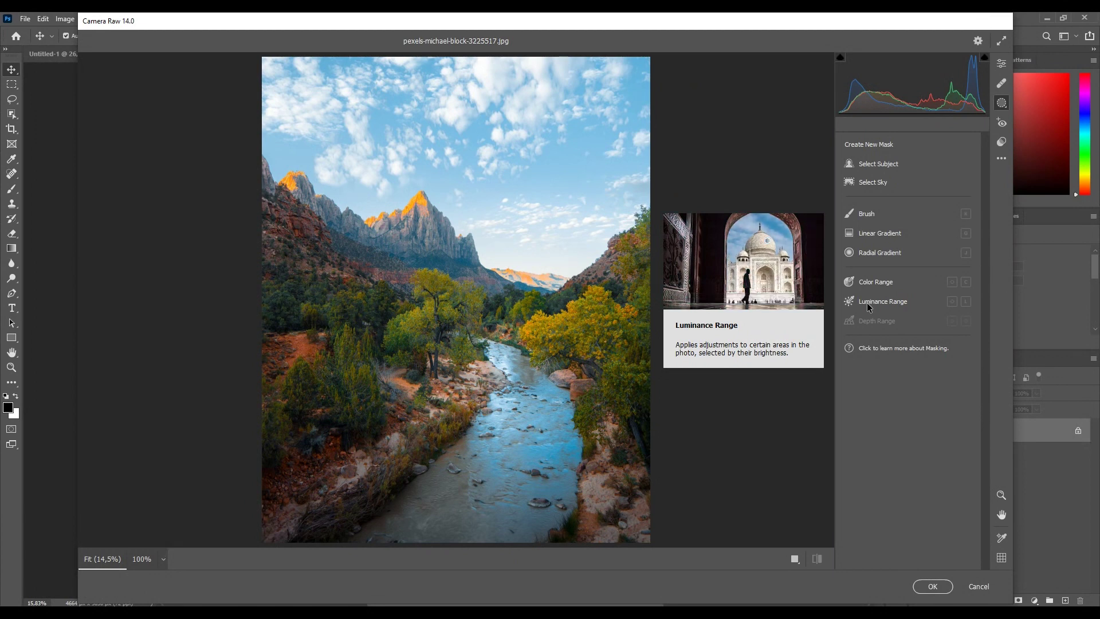
{"action": "left_click", "coordinate": [875, 302]}
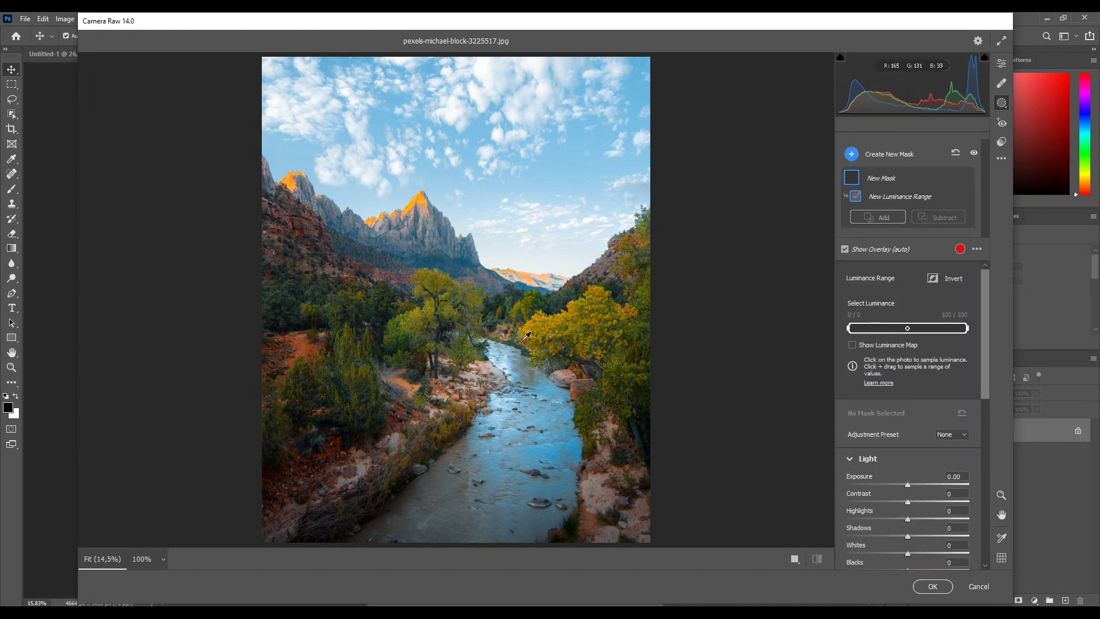
{"action": "left_click", "coordinate": [504, 362]}
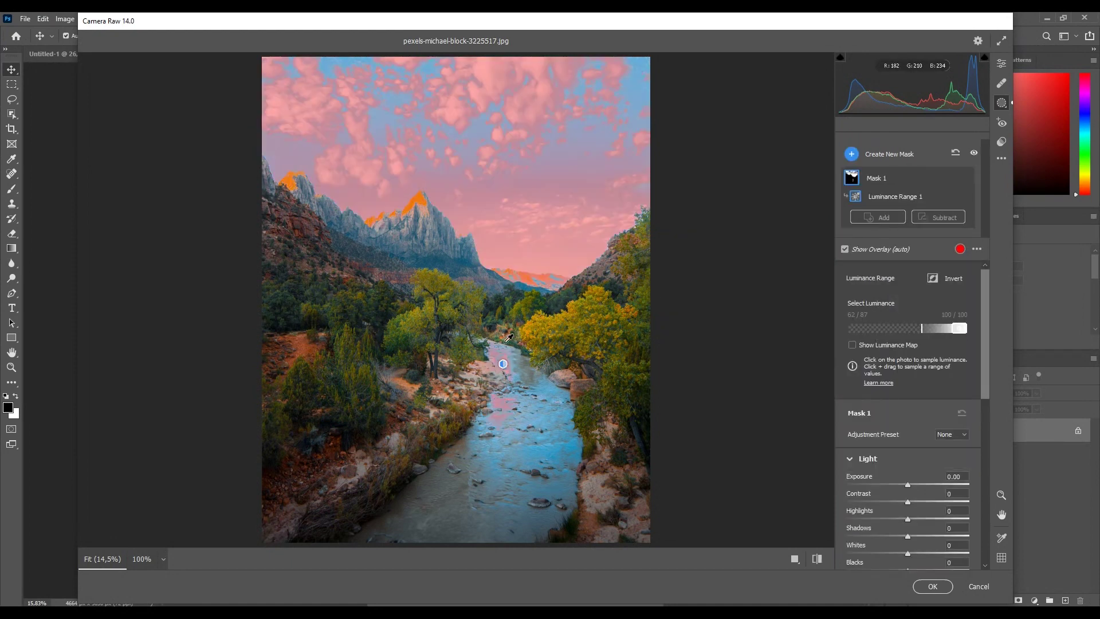
{"action": "left_click", "coordinate": [528, 259]}
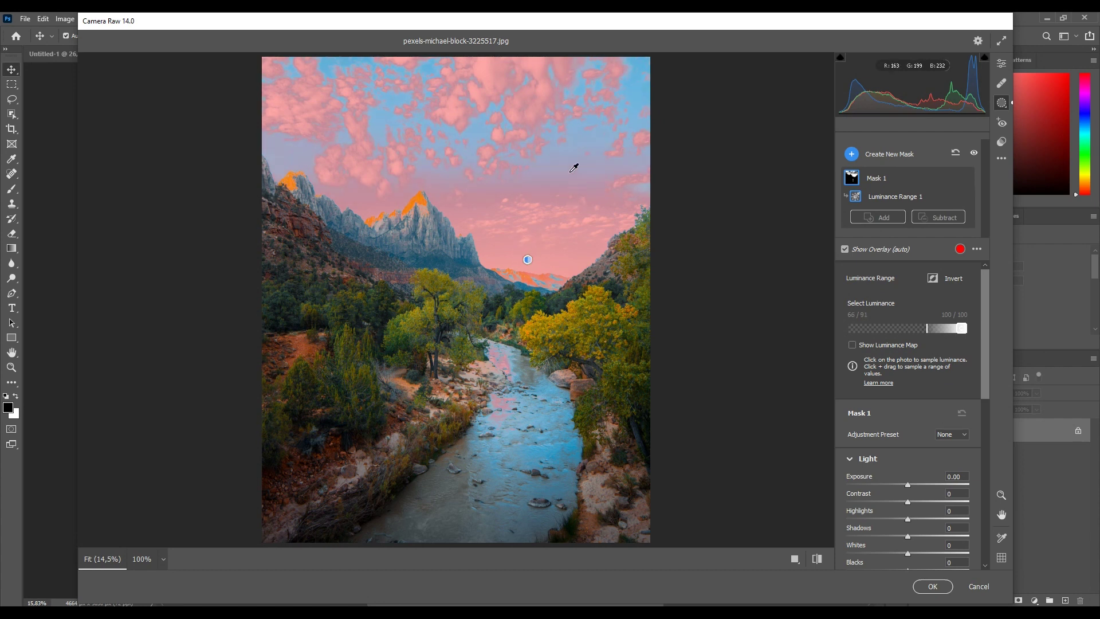
{"action": "left_click", "coordinate": [570, 171]}
- Darken the sky mask's Blacks to -56 and narrow the luminance range to the brightest tones
{"action": "scroll", "coordinate": [905, 447], "scroll_direction": "down", "scroll_amount": 3}
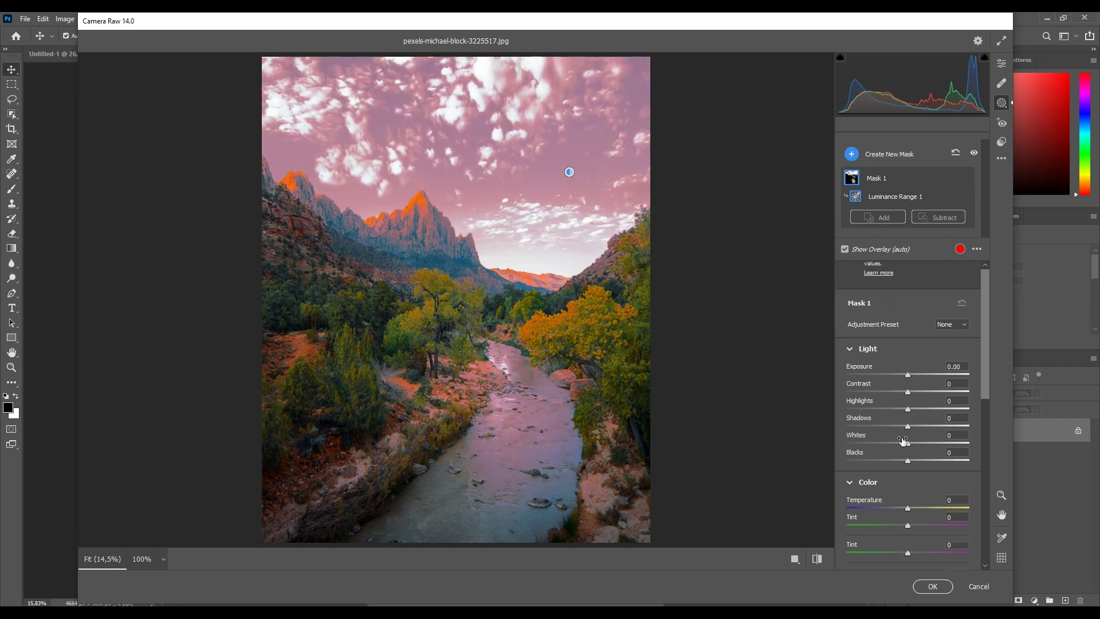
{"action": "mouse_move", "coordinate": [907, 461]}
{"action": "left_mouse_down"}
{"action": "mouse_move", "coordinate": [873, 461]}
{"action": "mouse_move", "coordinate": [898, 443]}
{"action": "left_mouse_up"}
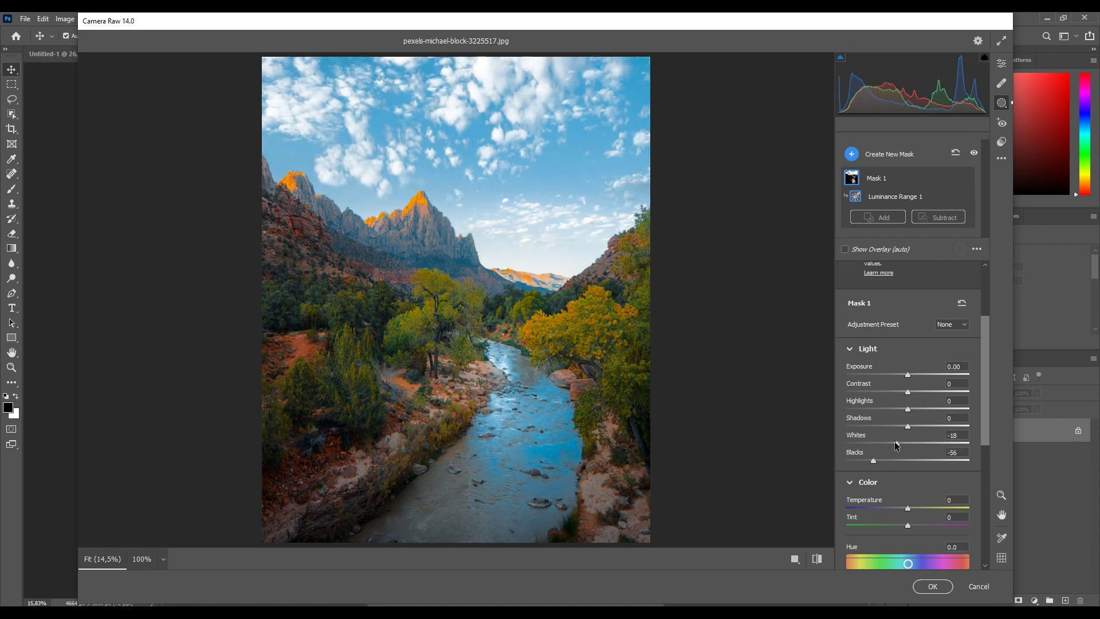
{"action": "scroll", "coordinate": [900, 439], "scroll_direction": "up", "scroll_amount": 3}
{"action": "scroll", "coordinate": [899, 439], "scroll_direction": "up", "scroll_amount": 1}
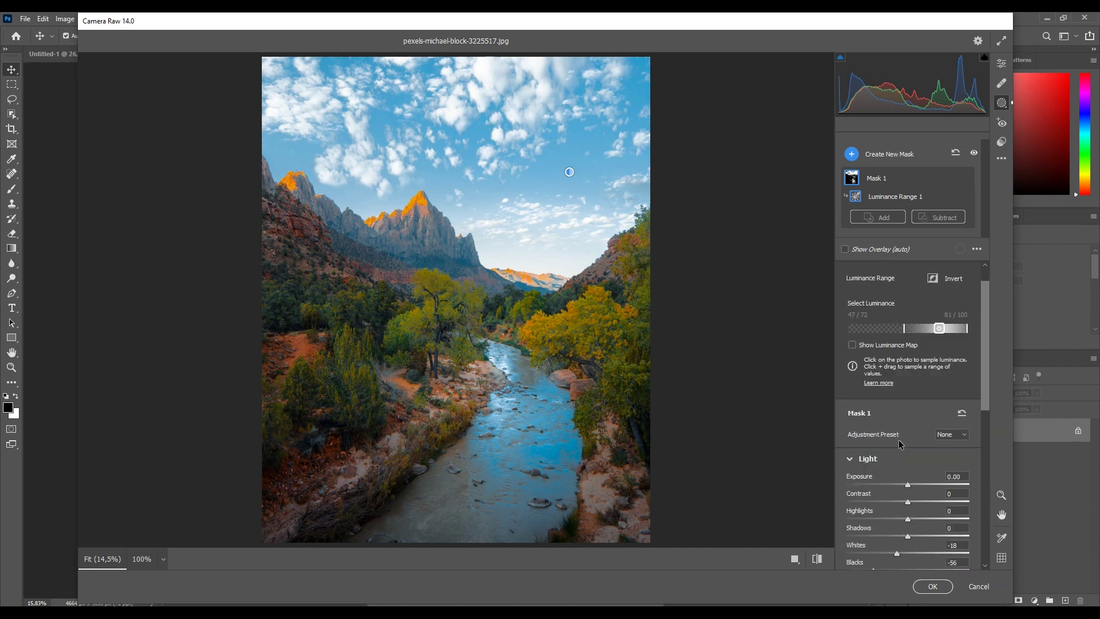
{"action": "left_click_drag", "start_coordinate": [939, 327], "coordinate": [959, 328]}
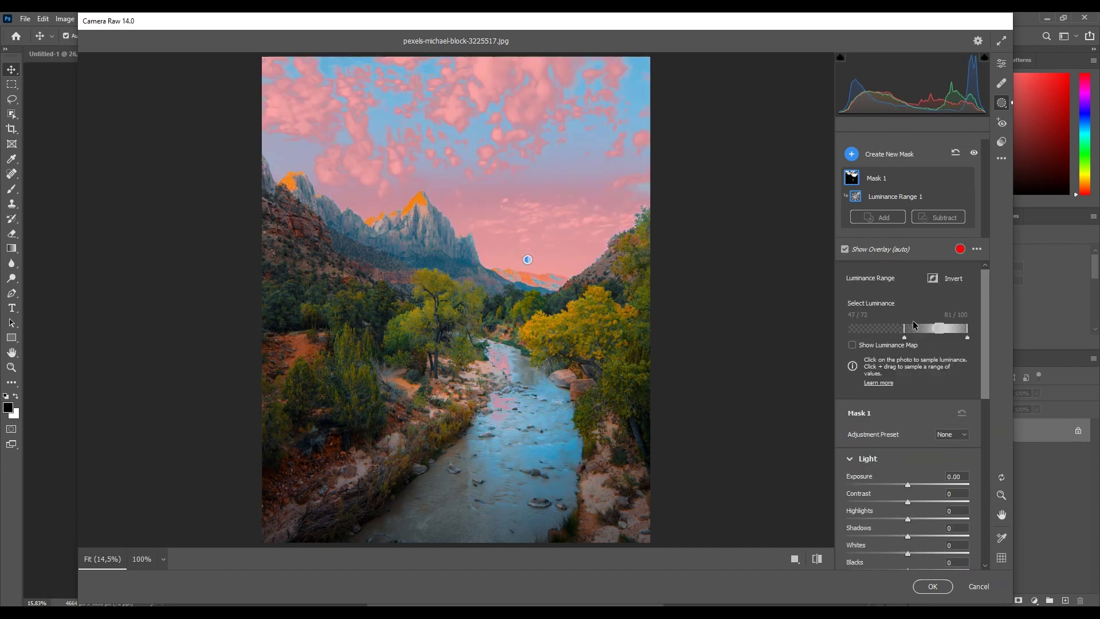
{"action": "left_click", "coordinate": [852, 154]}
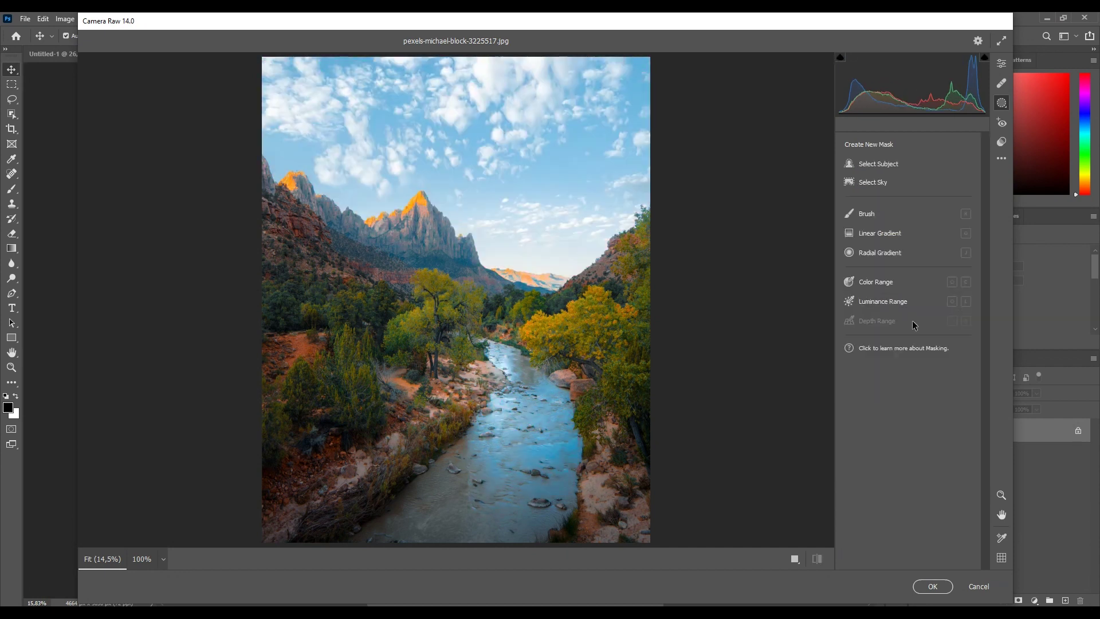
- Paint a Brush mask over the upper-middle sky at Flow 100, resetting its Exposure to 0
{"action": "left_click", "coordinate": [875, 217]}
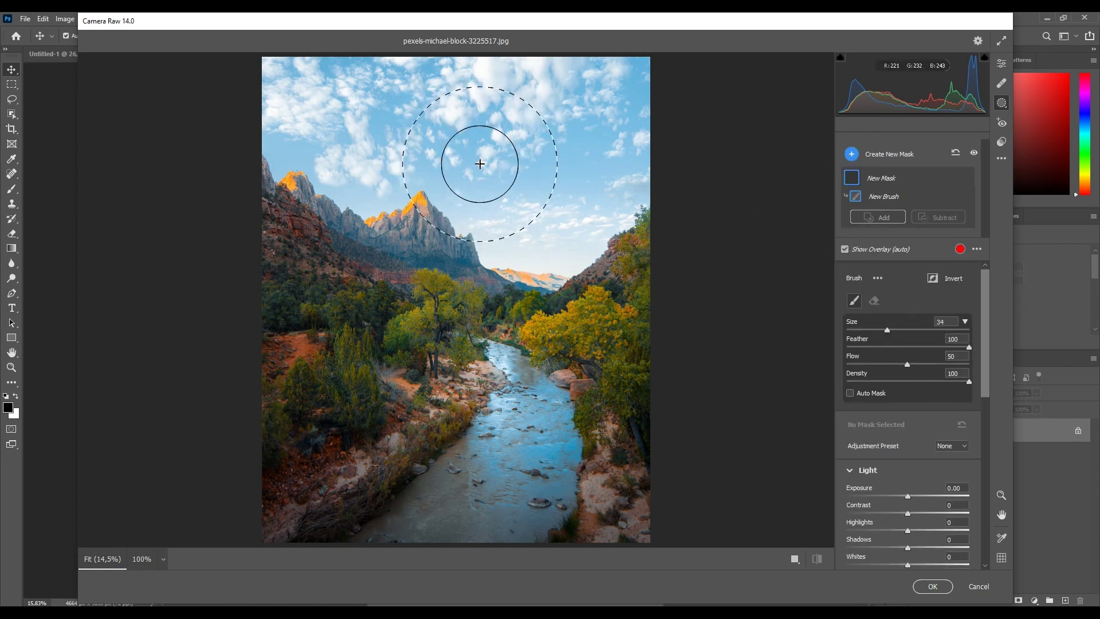
{"action": "key", "text": "bracketright"}
{"action": "left_click", "coordinate": [504, 141]}
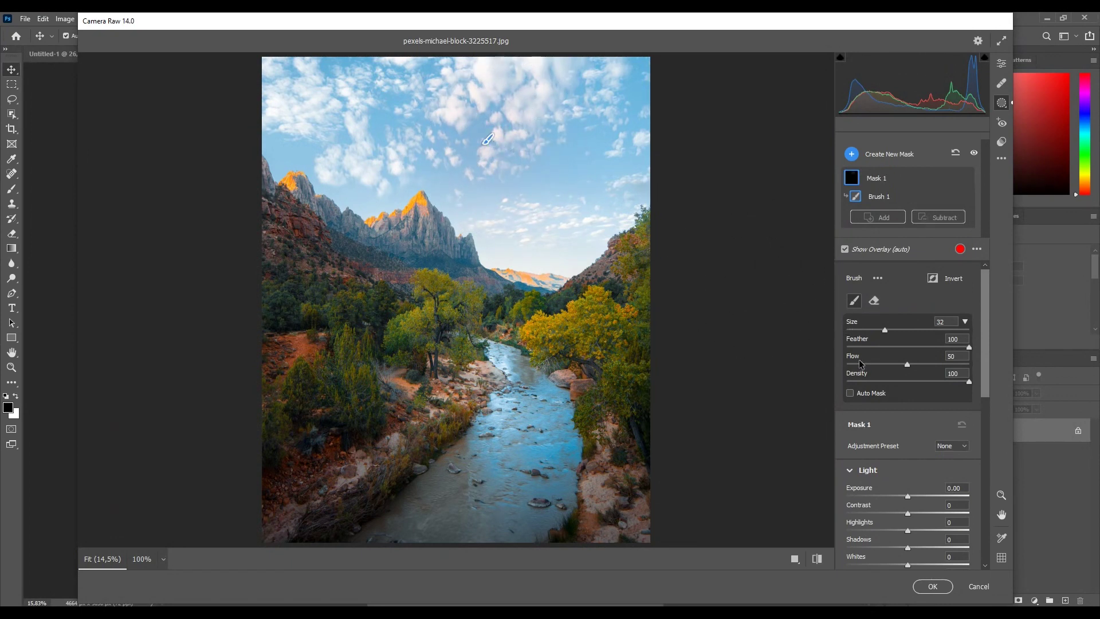
{"action": "left_click_drag", "start_coordinate": [910, 365], "coordinate": [969, 364]}
{"action": "left_click_drag", "start_coordinate": [504, 193], "coordinate": [498, 184]}
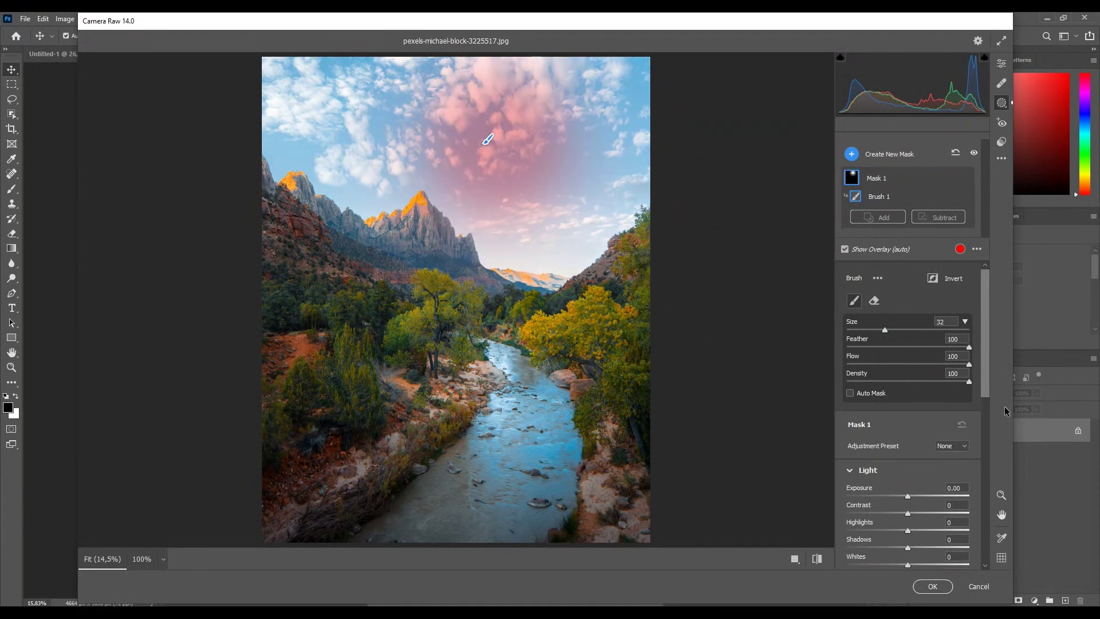
{"action": "mouse_move", "coordinate": [984, 319]}
{"action": "left_mouse_down"}
{"action": "mouse_move", "coordinate": [982, 373]}
{"action": "mouse_move", "coordinate": [986, 332]}
{"action": "left_mouse_up"}
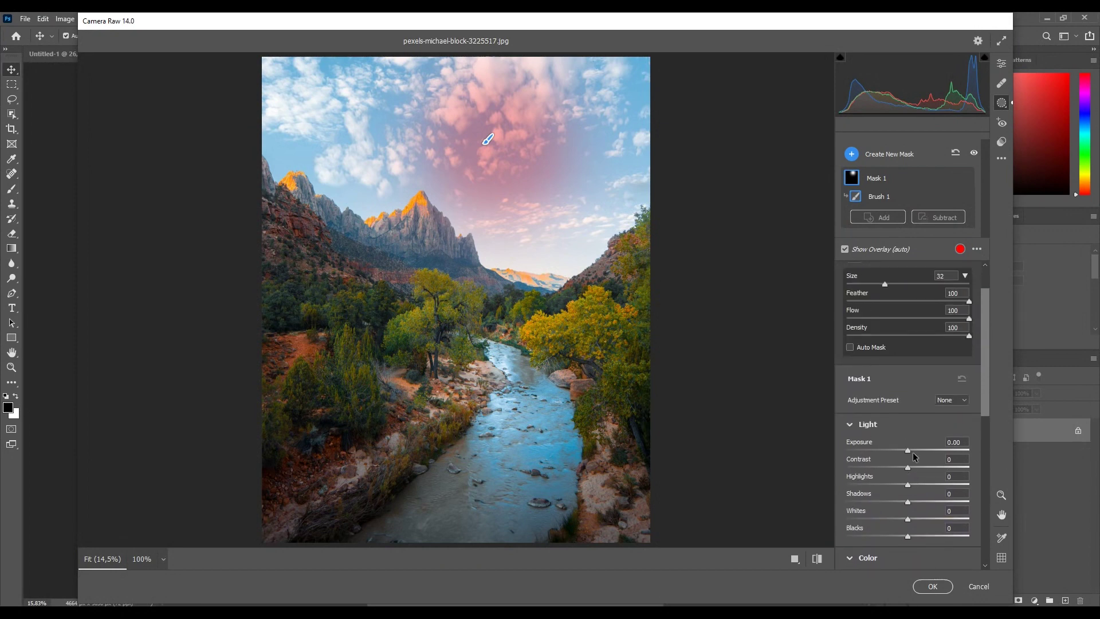
{"action": "mouse_move", "coordinate": [909, 450]}
{"action": "left_mouse_down"}
{"action": "mouse_move", "coordinate": [941, 444]}
{"action": "mouse_move", "coordinate": [888, 443]}
{"action": "left_mouse_up"}
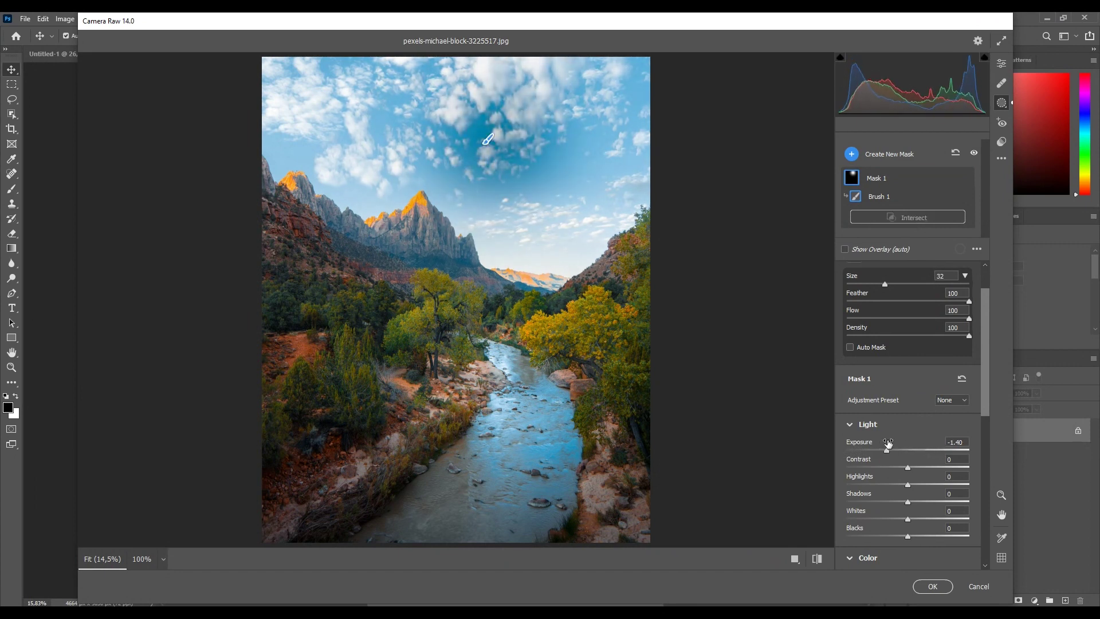
{"action": "double_click", "coordinate": [888, 443]}
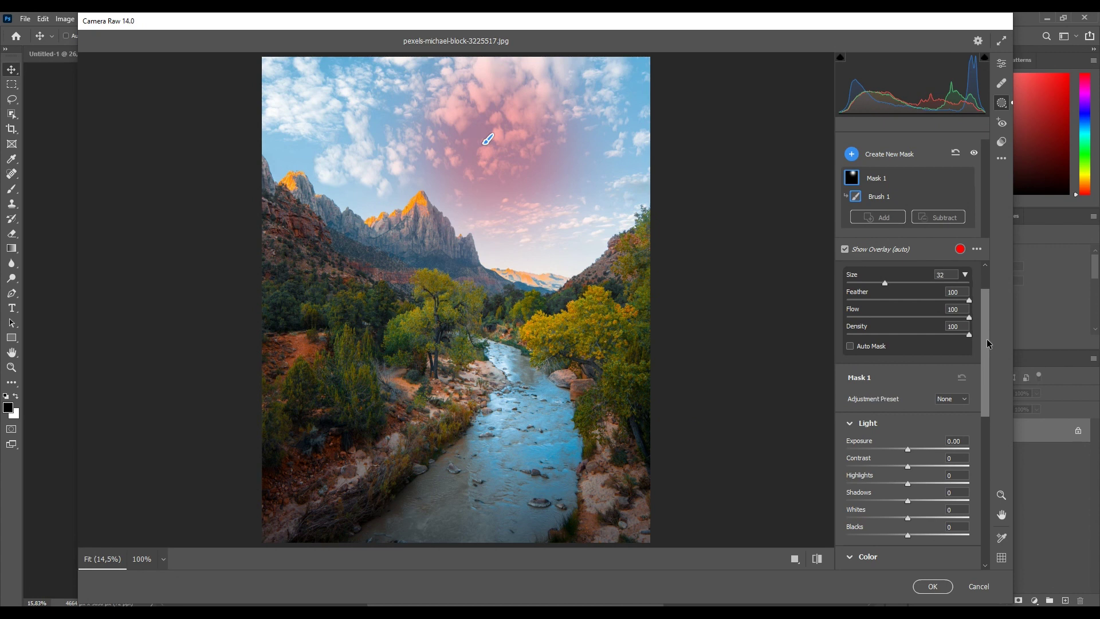
{"action": "left_click_drag", "start_coordinate": [986, 341], "coordinate": [978, 302]}
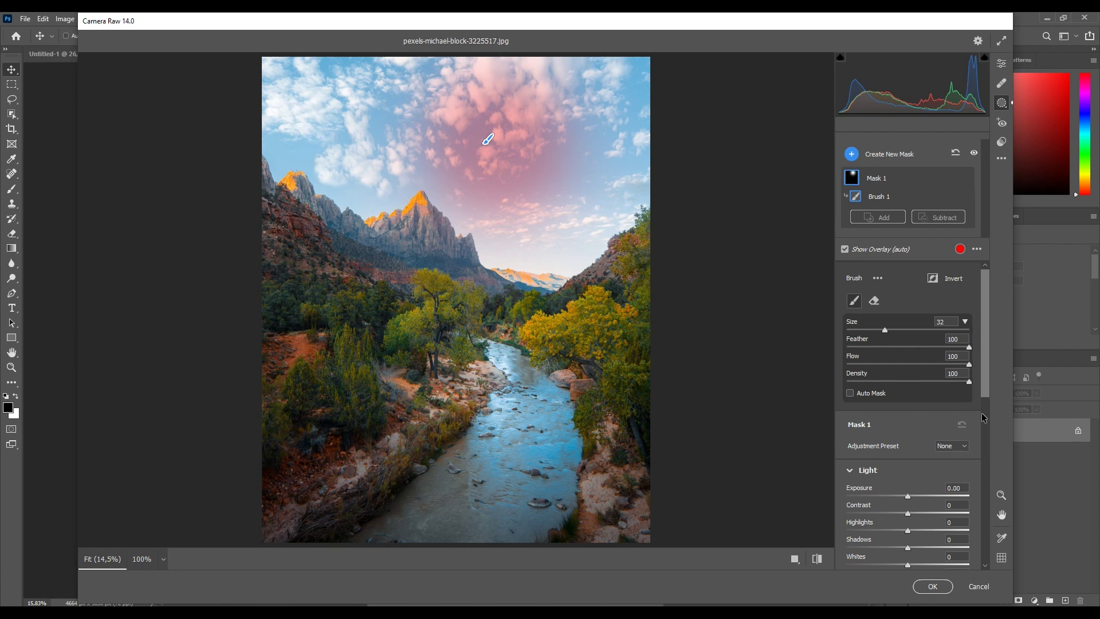
- Cancel Camera Raw and confirm discarding all masking changes
{"action": "left_click", "coordinate": [979, 586]}
{"action": "left_click", "coordinate": [576, 260]}
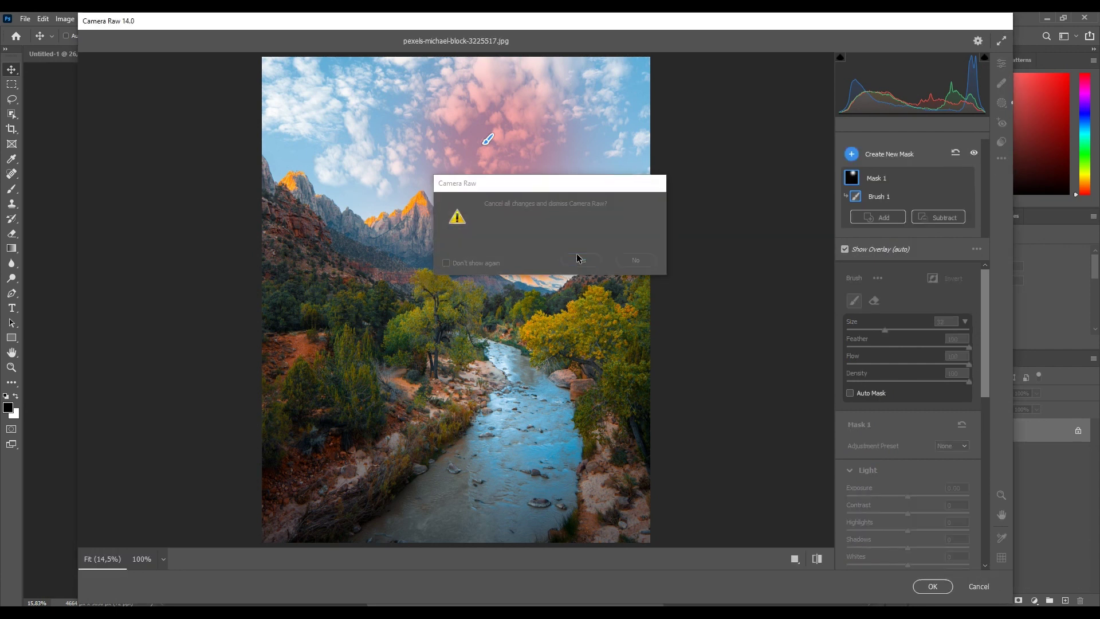